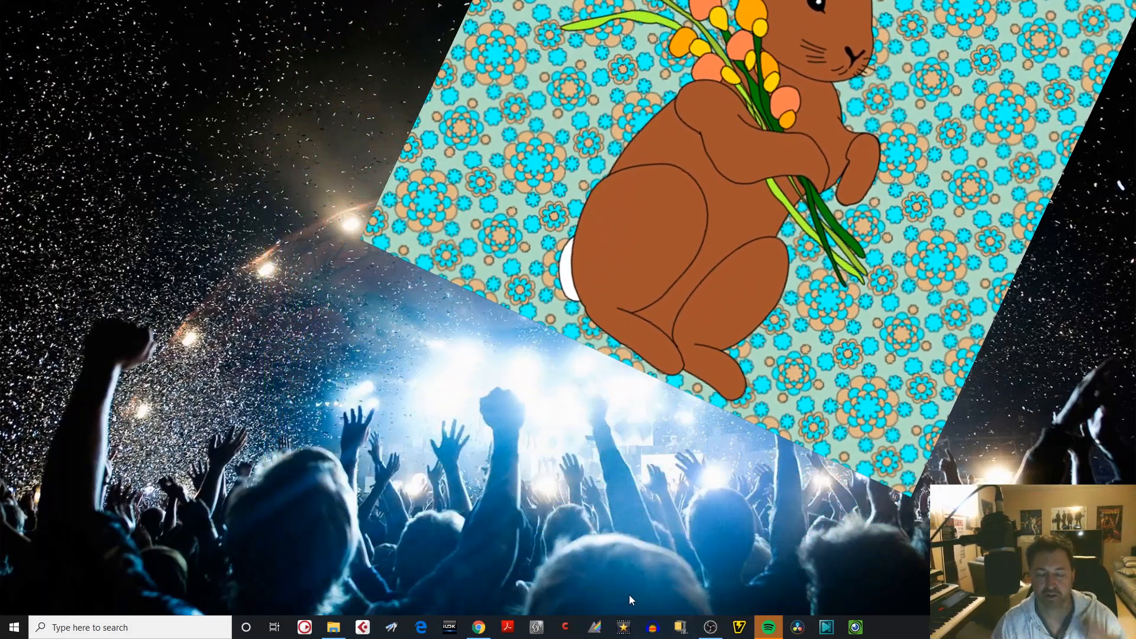
# Switch to Chrome and open the coloring pages site at scrapcoloring.com/texts/coloring-pages
pyautogui.click(479, 627)
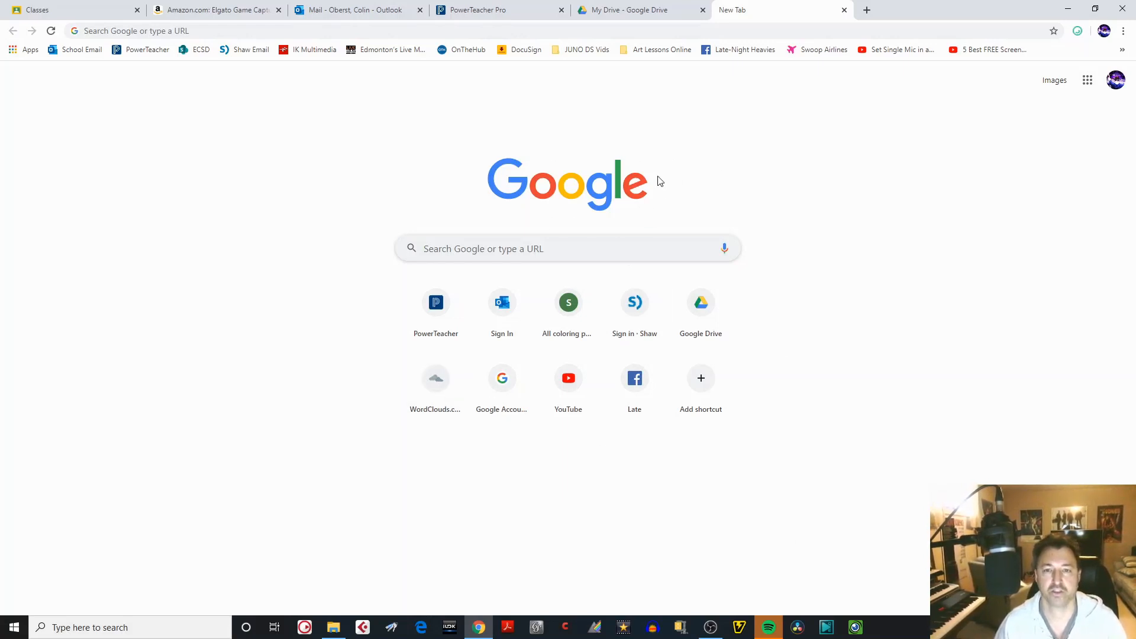
pyautogui.click(438, 250)
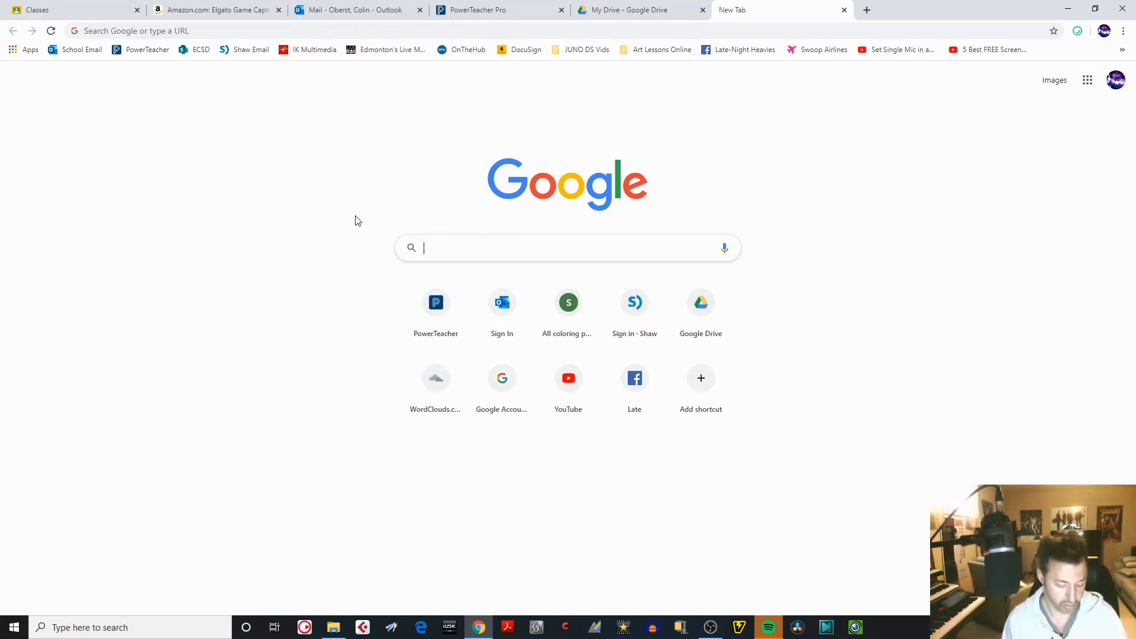
pyautogui.write('sc')
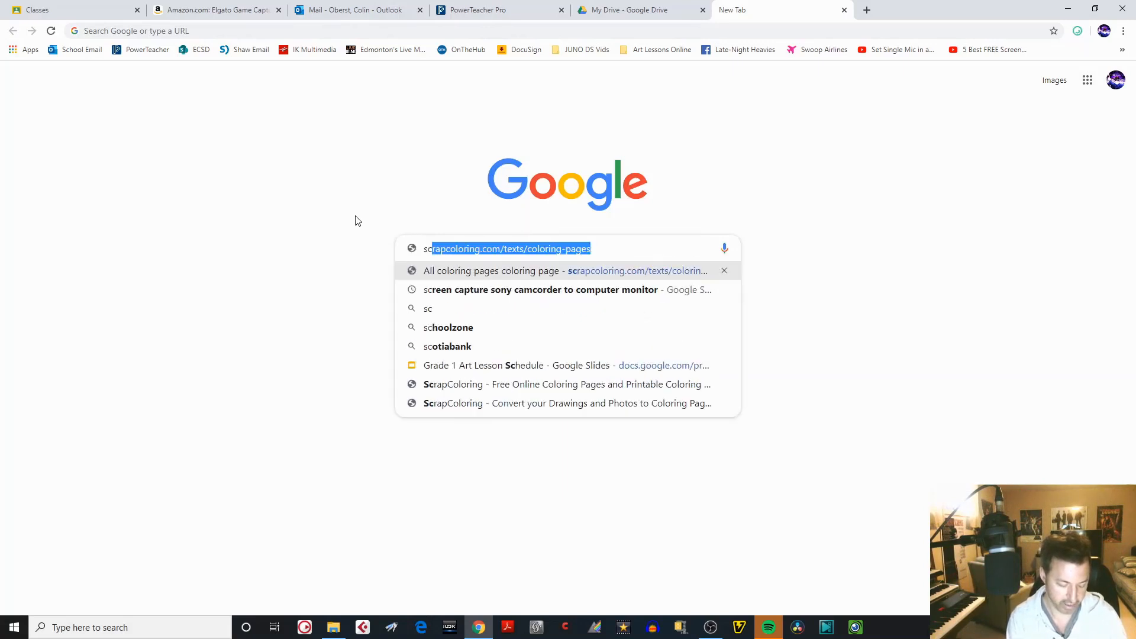
pyautogui.write('rap')
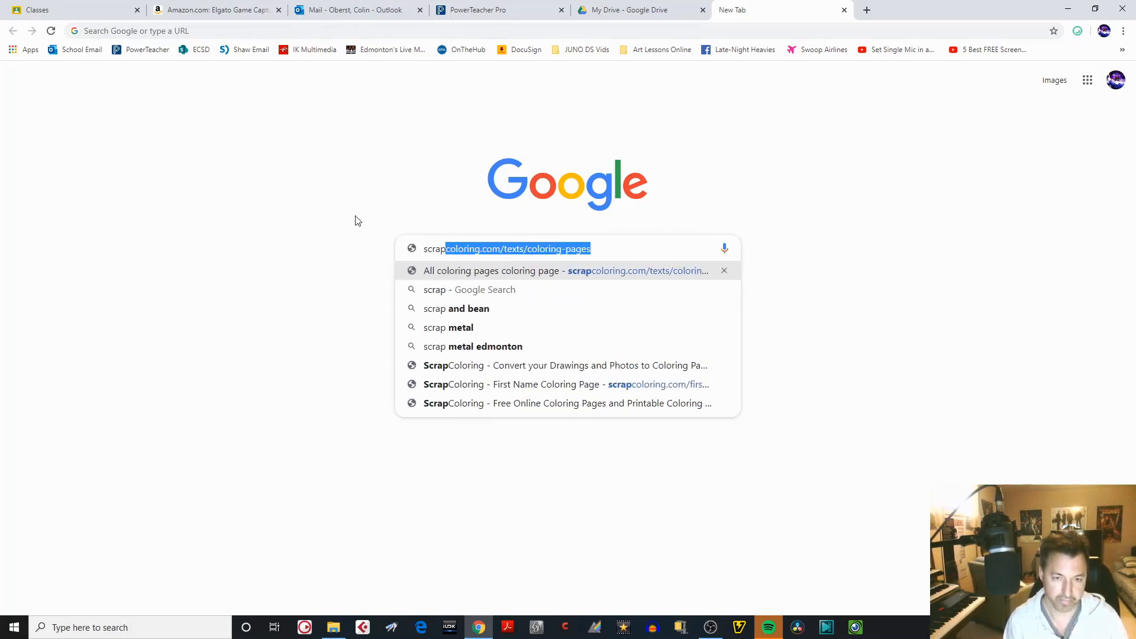
pyautogui.write('c')
pyautogui.write('o')
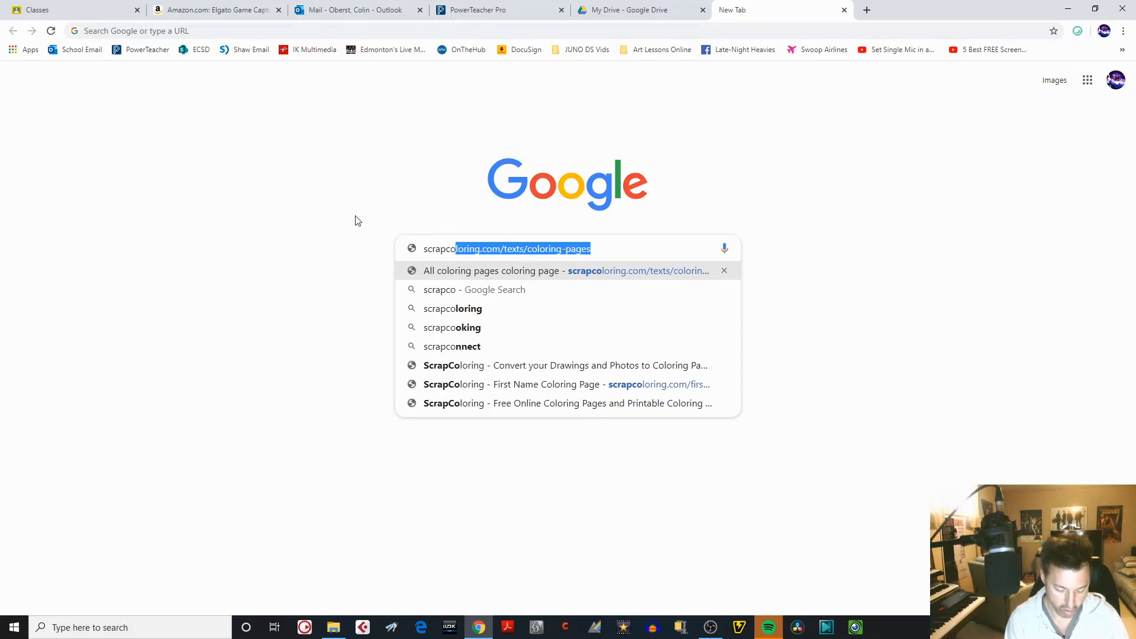
pyautogui.write('lori')
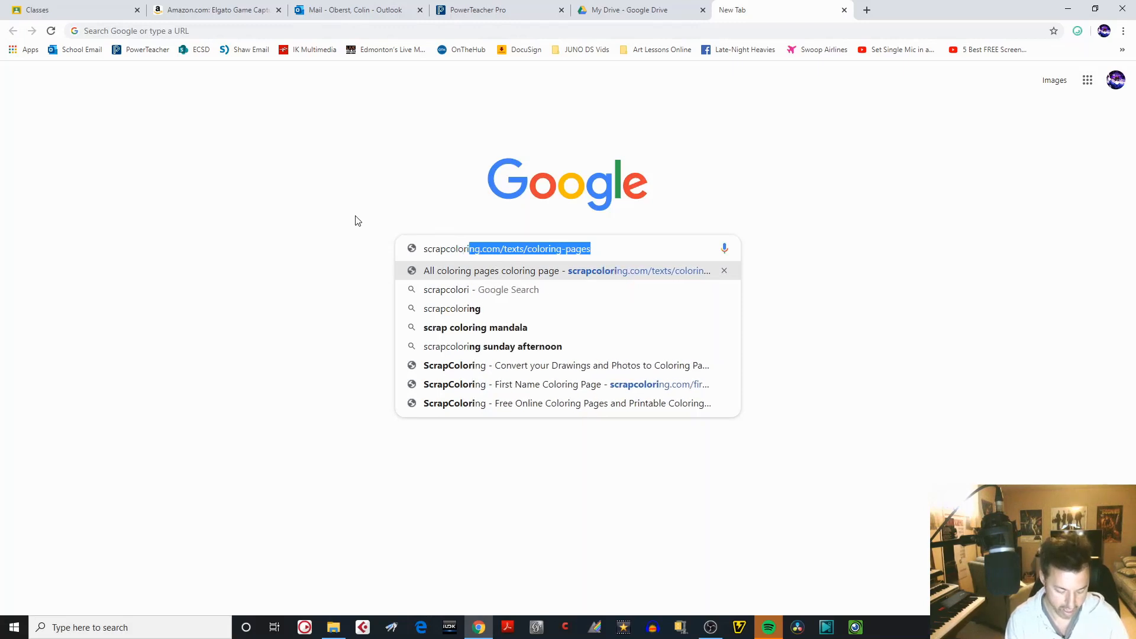
pyautogui.write('ng.com')
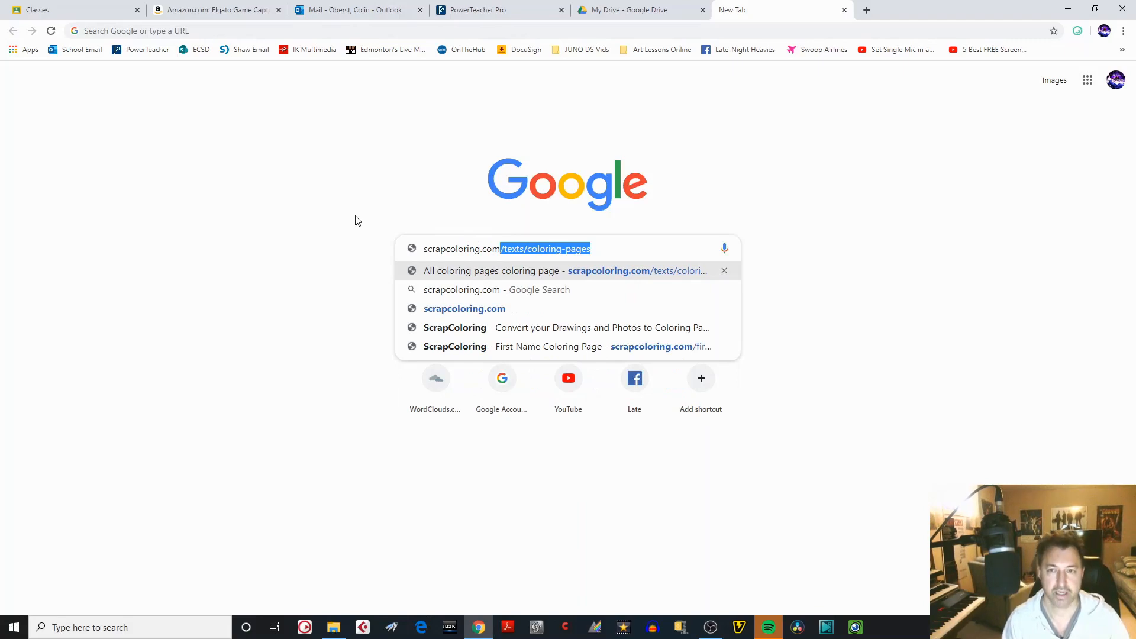
pyautogui.press('Return')
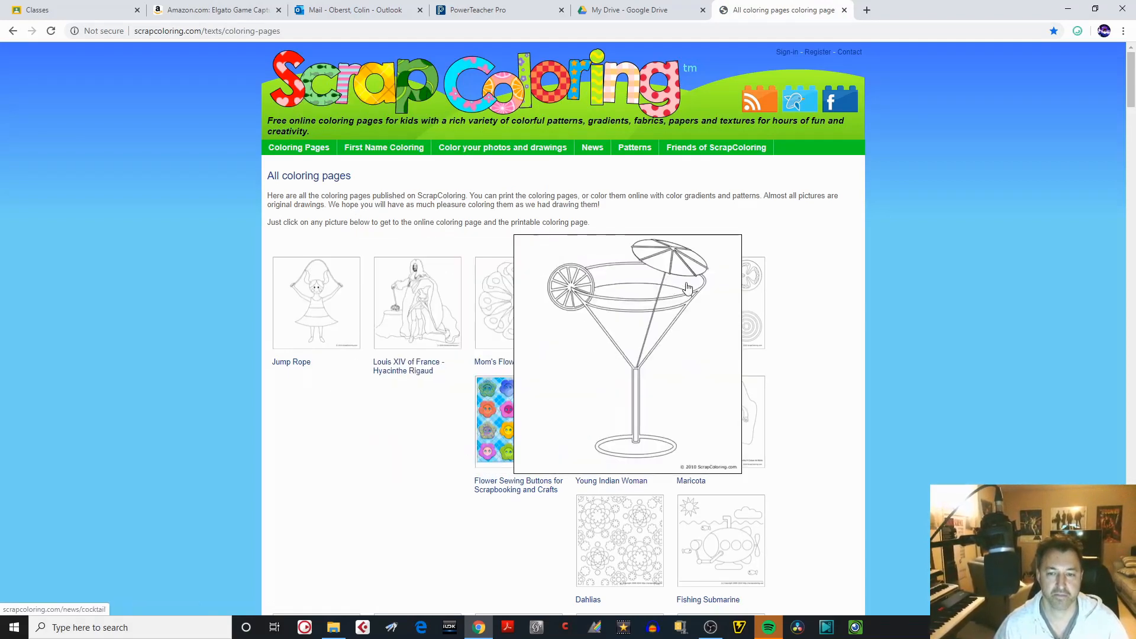
# Browse the list of all coloring pages and open the Animals coloring pages category
pyautogui.moveTo(751, 470)
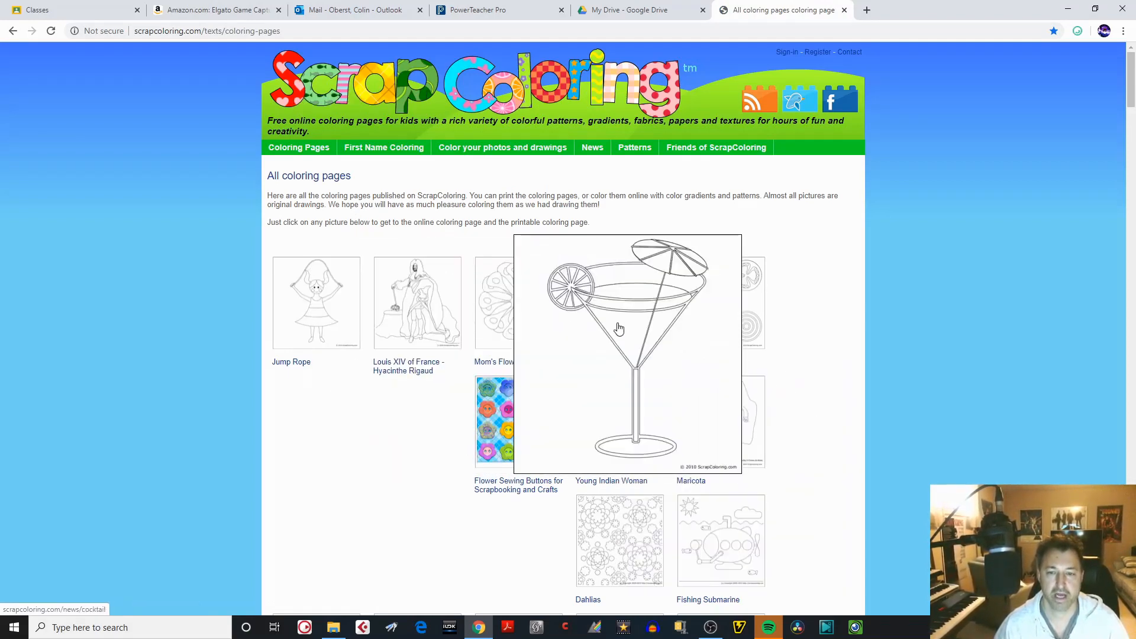
pyautogui.moveTo(1132, 85); pyautogui.dragTo(1004, 123)
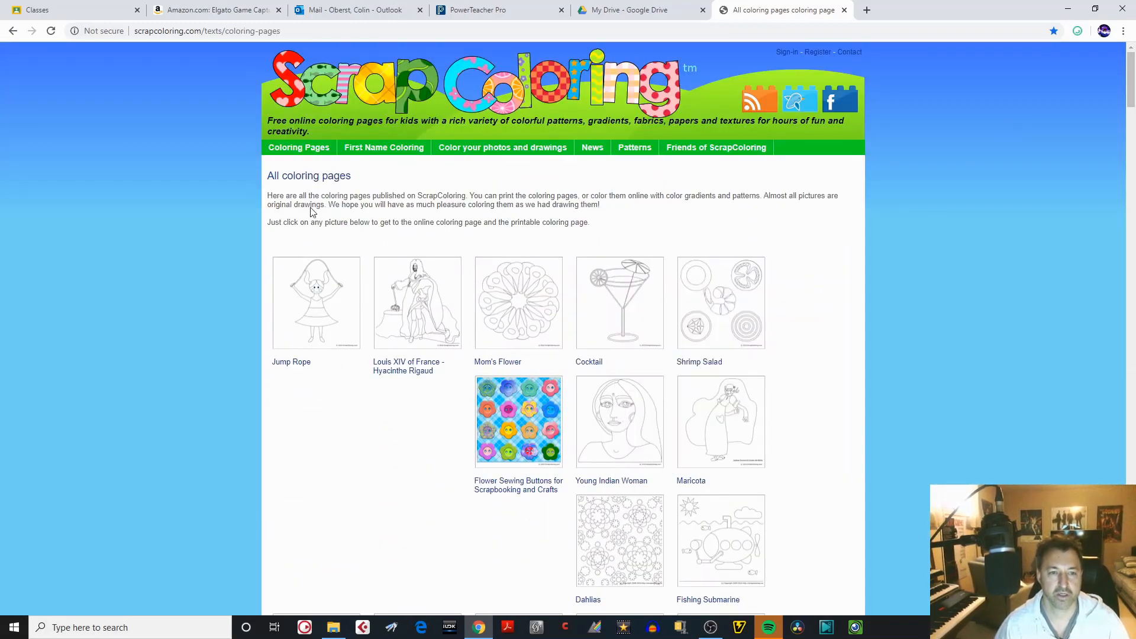
pyautogui.moveTo(287, 148)
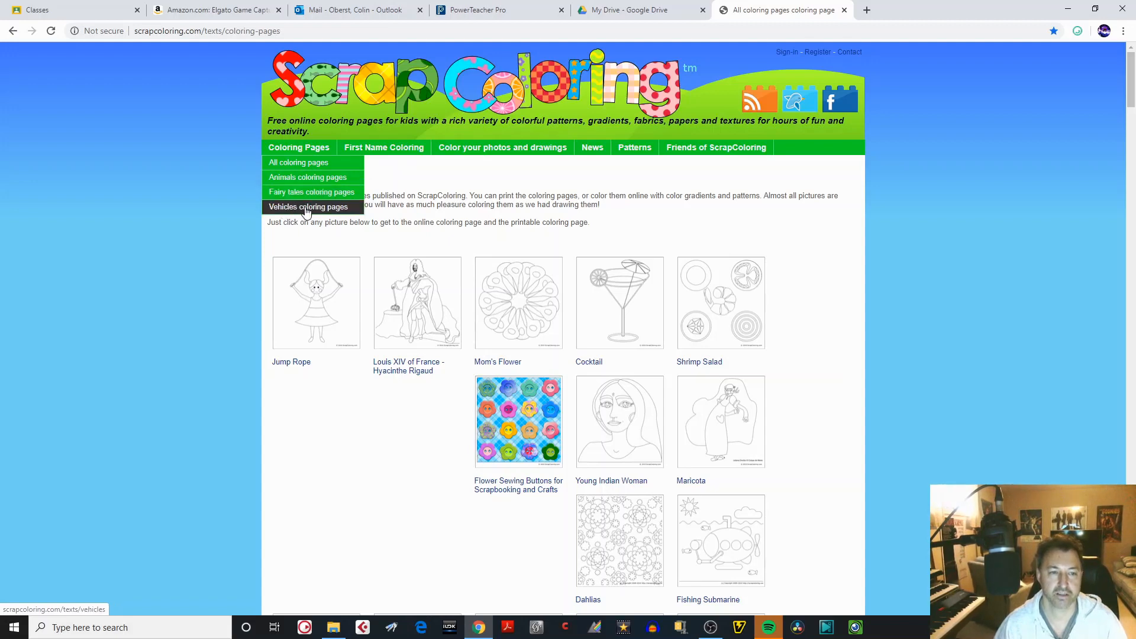
pyautogui.click(285, 182)
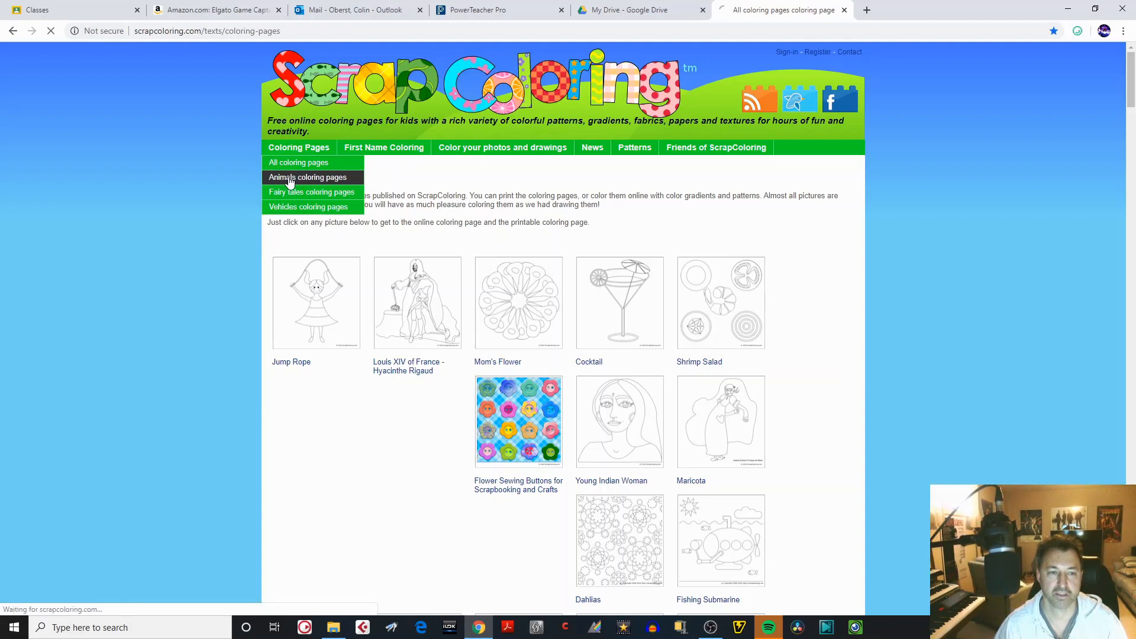
# Preview several animal pictures and open the Easter Bunny coloring page
pyautogui.moveTo(325, 287)
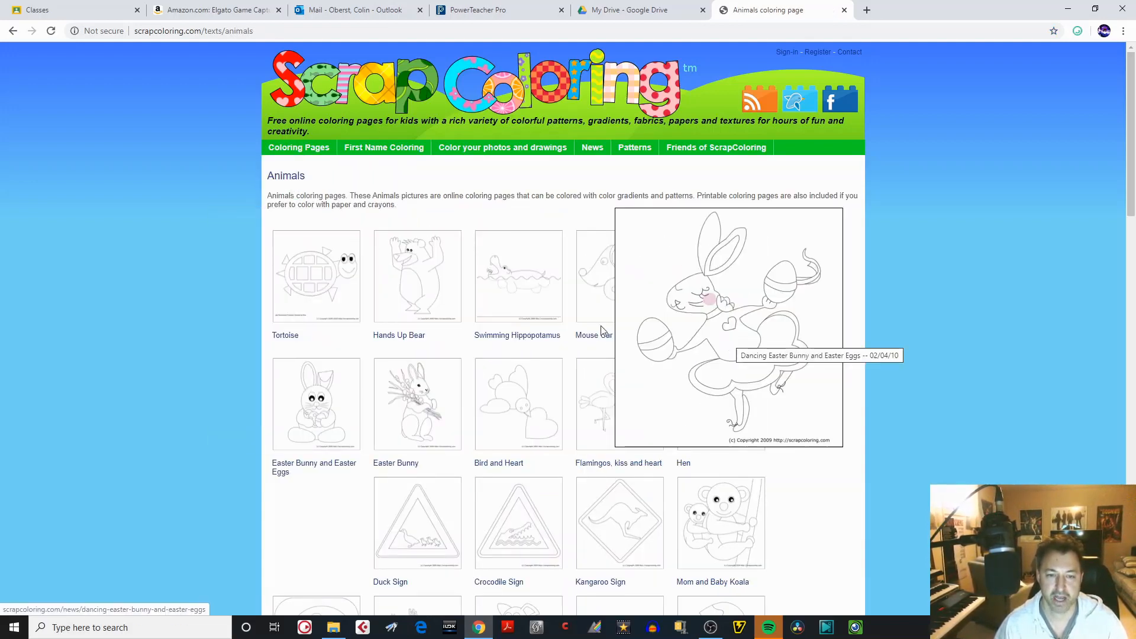
pyautogui.moveTo(344, 392)
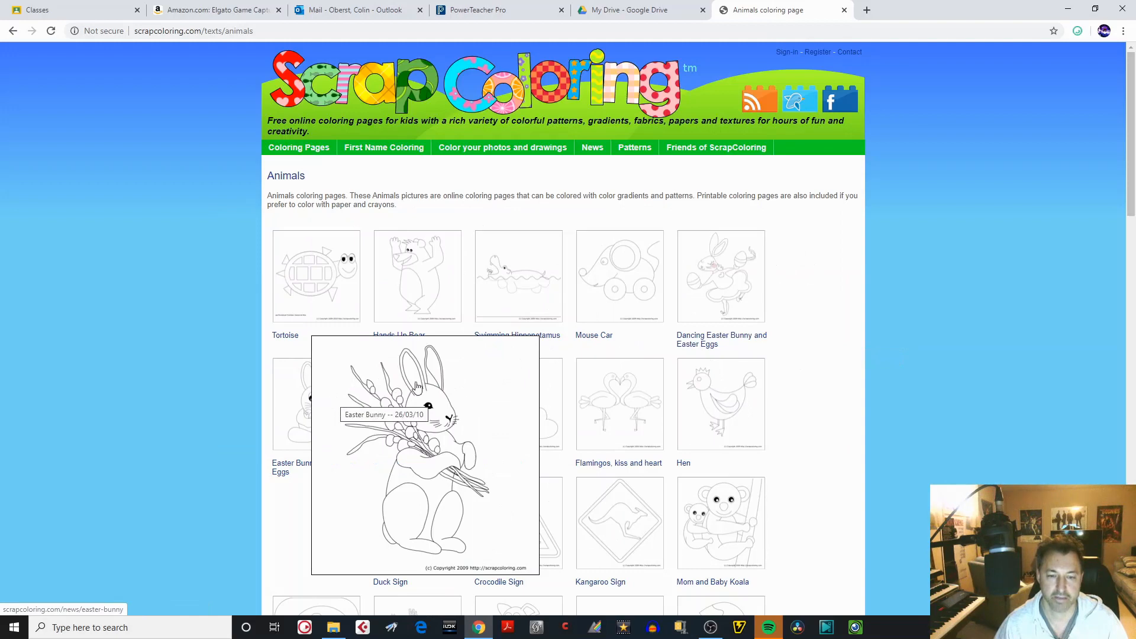
pyautogui.moveTo(301, 403)
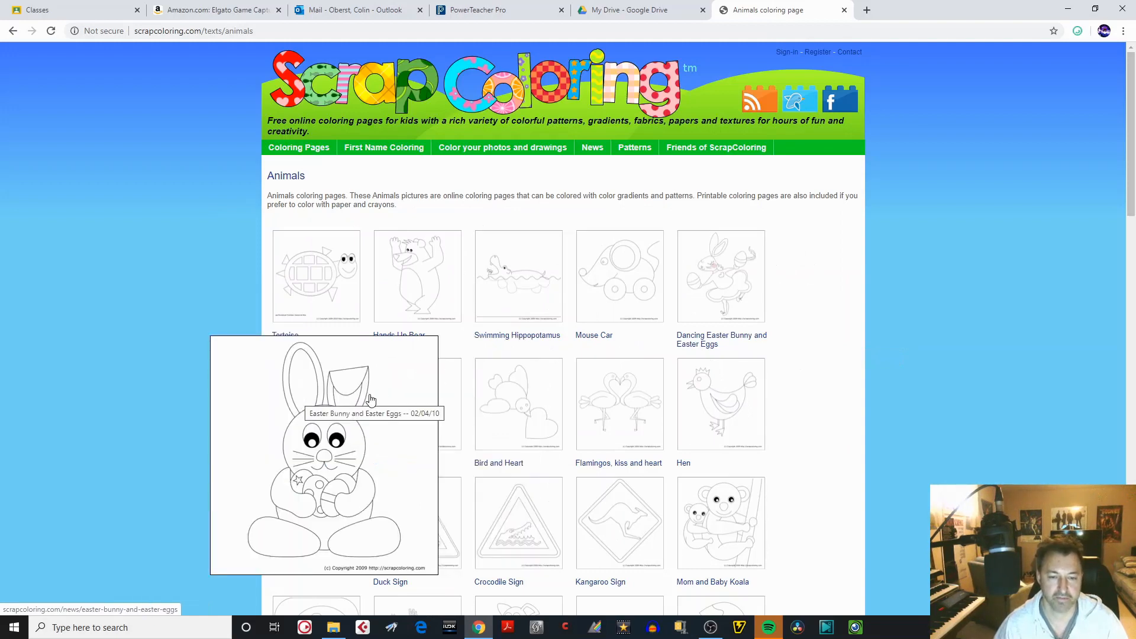
pyautogui.moveTo(660, 296)
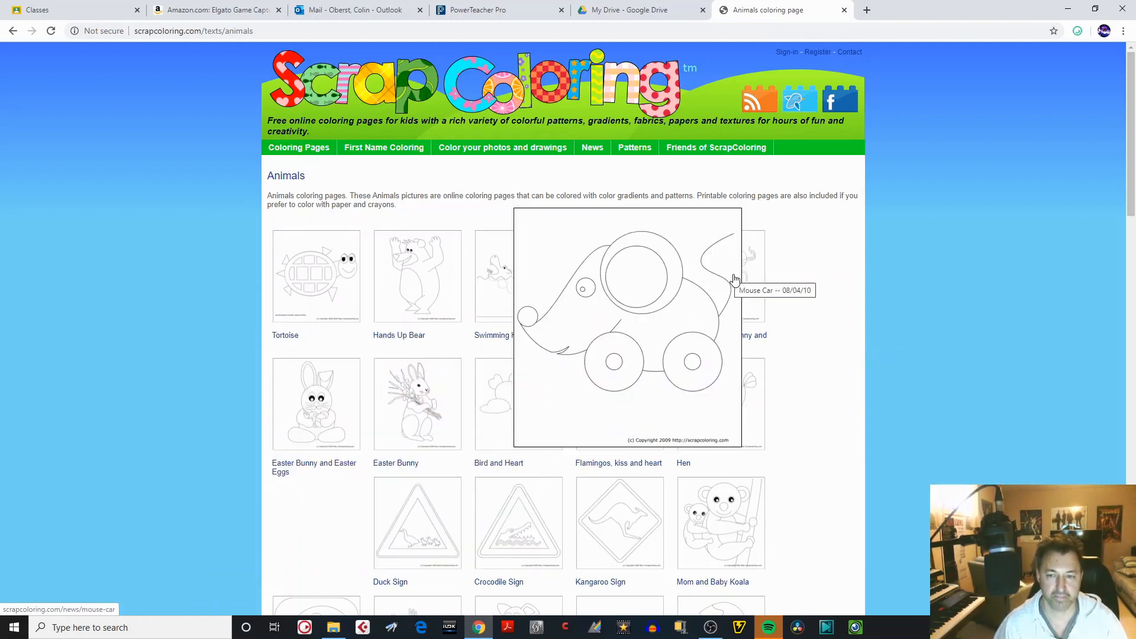
pyautogui.moveTo(758, 280)
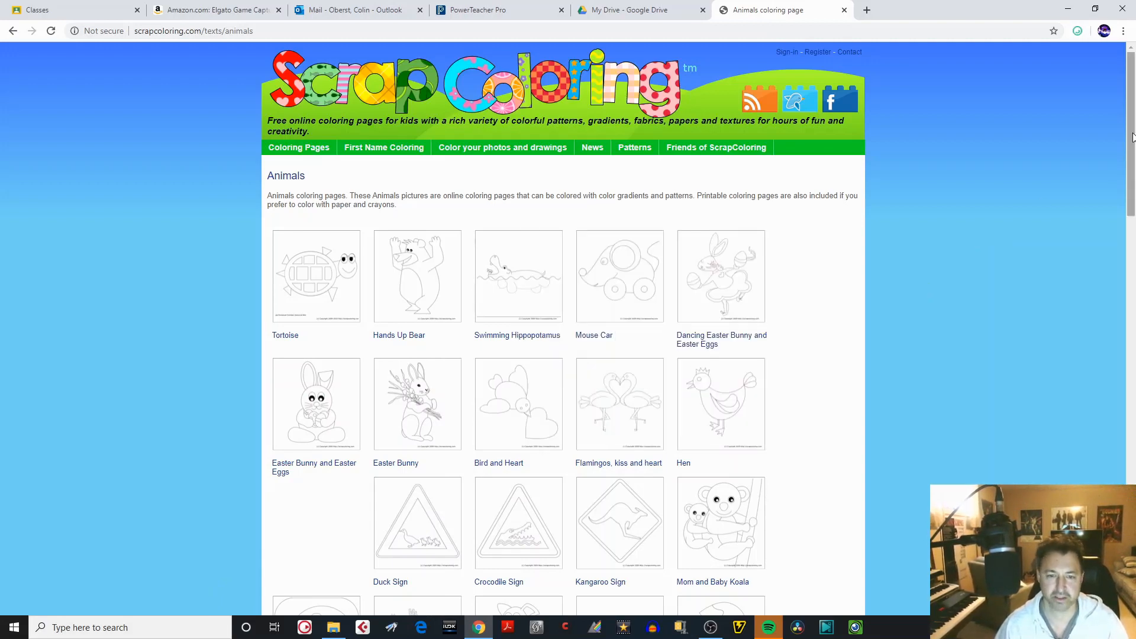
pyautogui.moveTo(1132, 137); pyautogui.dragTo(1101, 96)
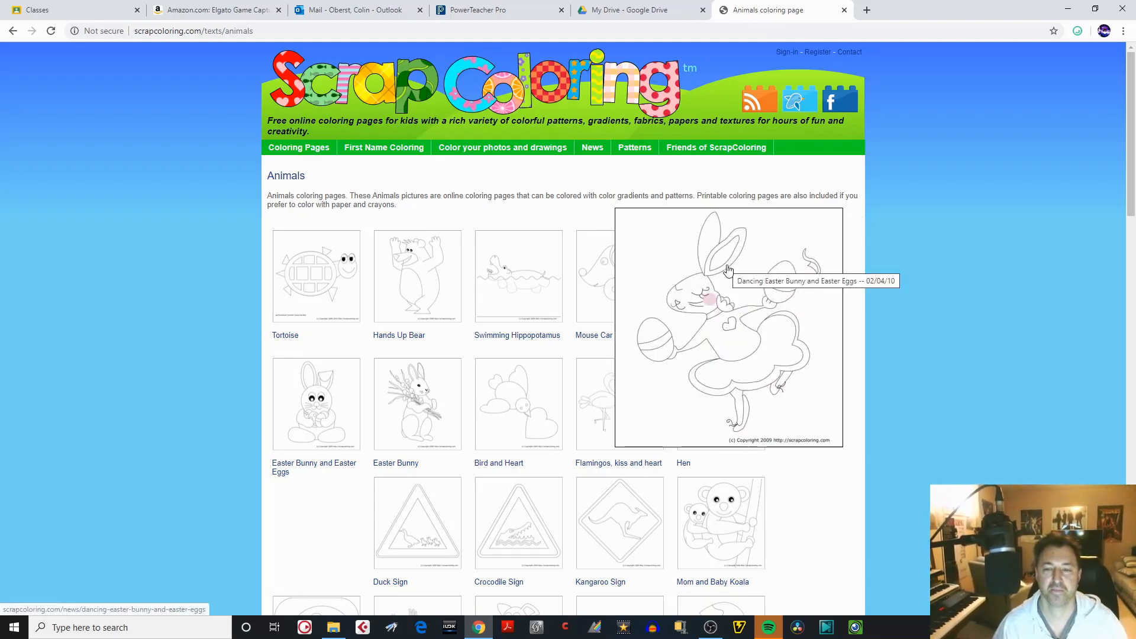
pyautogui.moveTo(417, 400)
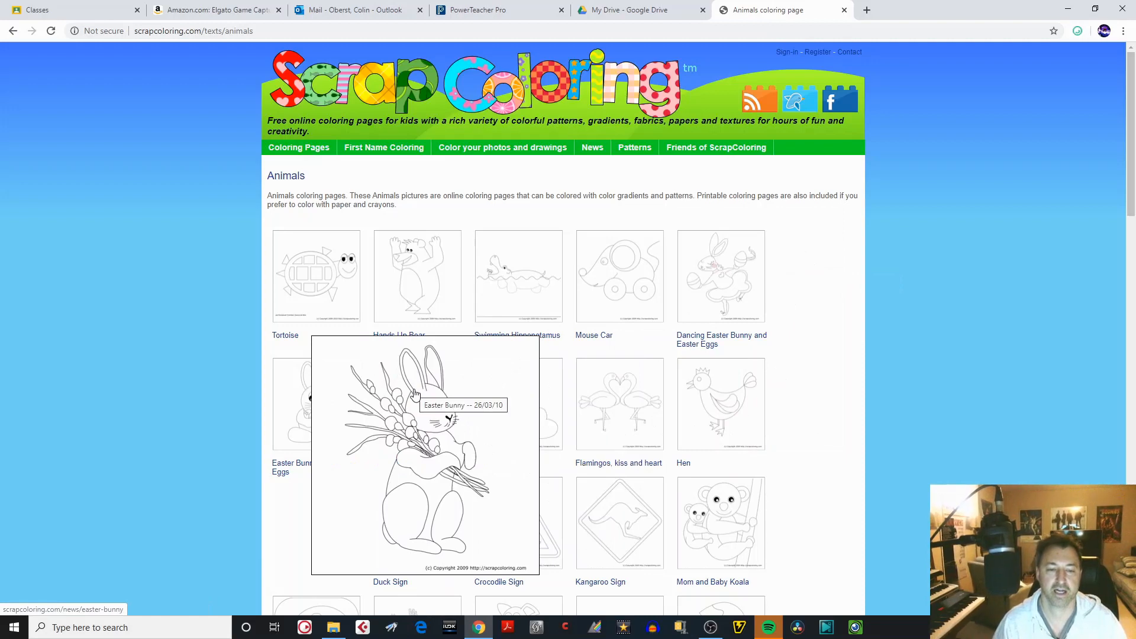
pyautogui.click(423, 403)
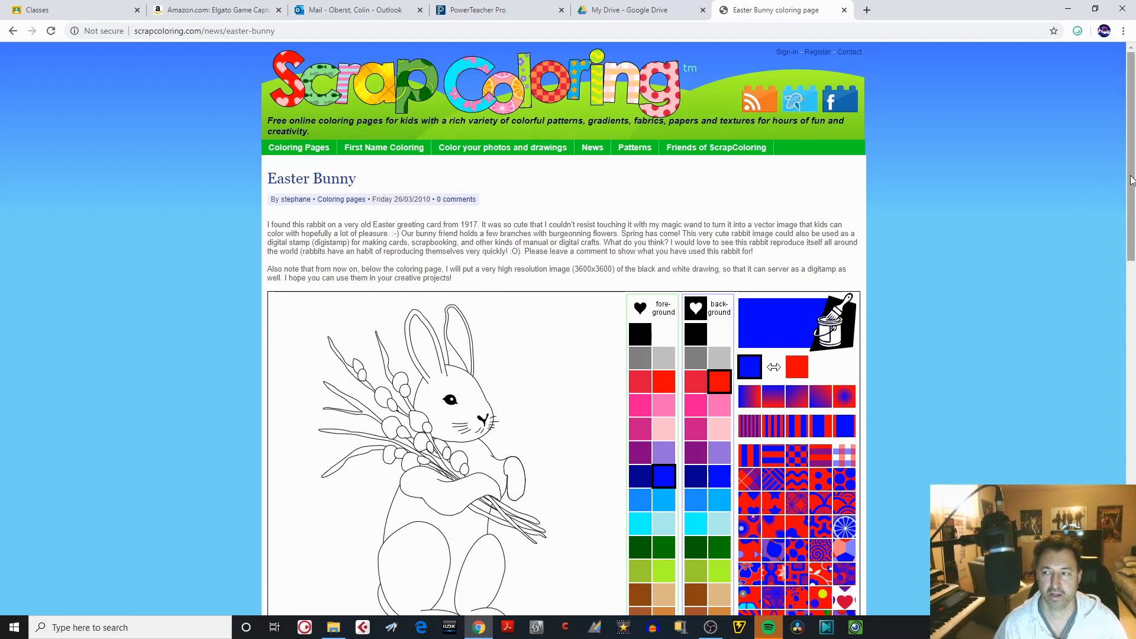
# Try dark brown as the foreground color on the bunny's head
pyautogui.moveTo(1129, 182); pyautogui.dragTo(1134, 224)
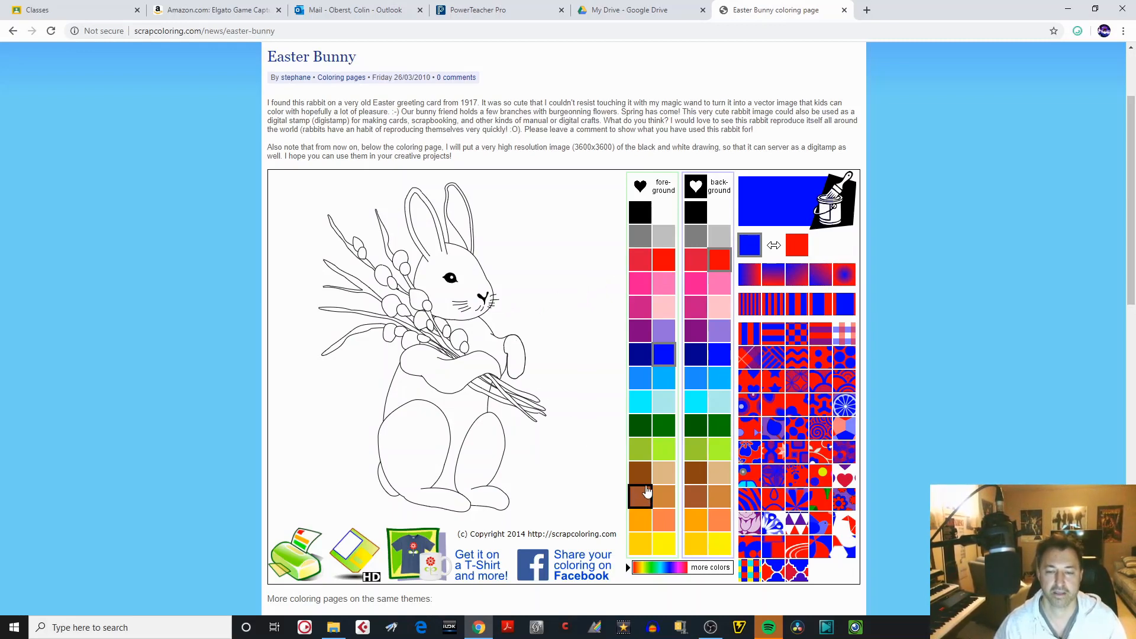
pyautogui.click(646, 480)
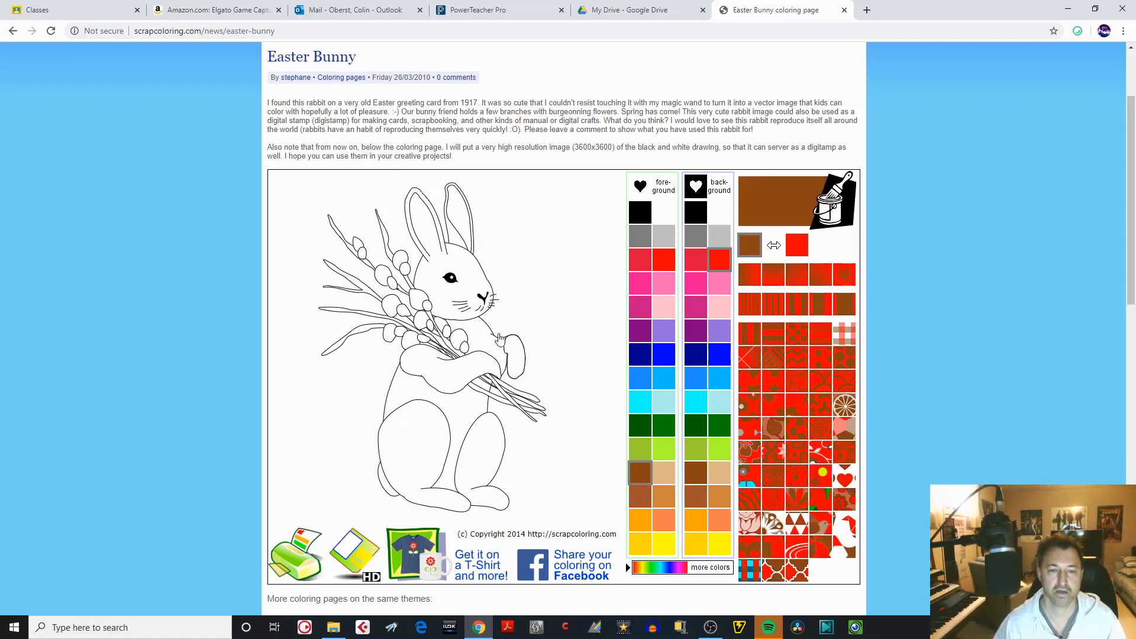
pyautogui.click(469, 274)
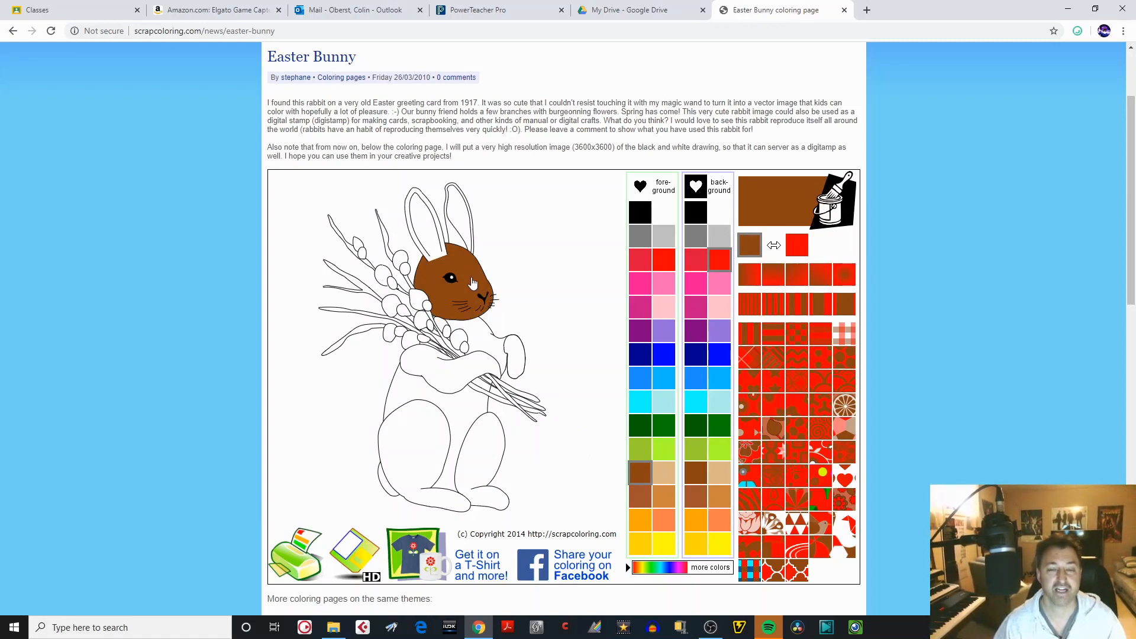
# Choose the light orange-brown foreground color and fill the bunny's head, torso and front arm with it
pyautogui.click(664, 496)
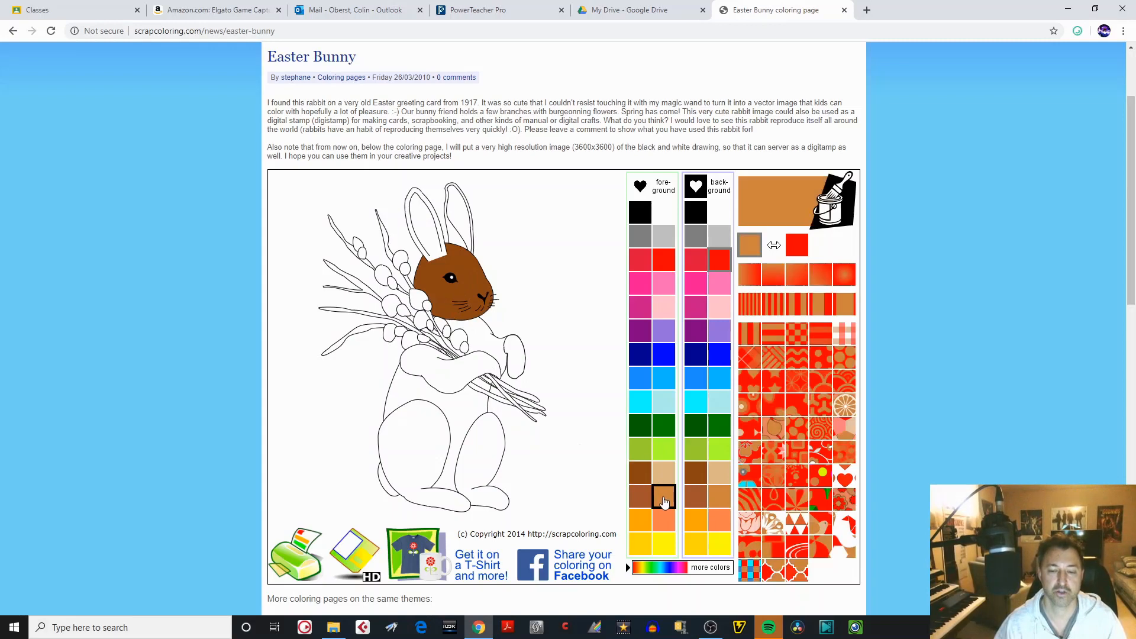
pyautogui.click(476, 279)
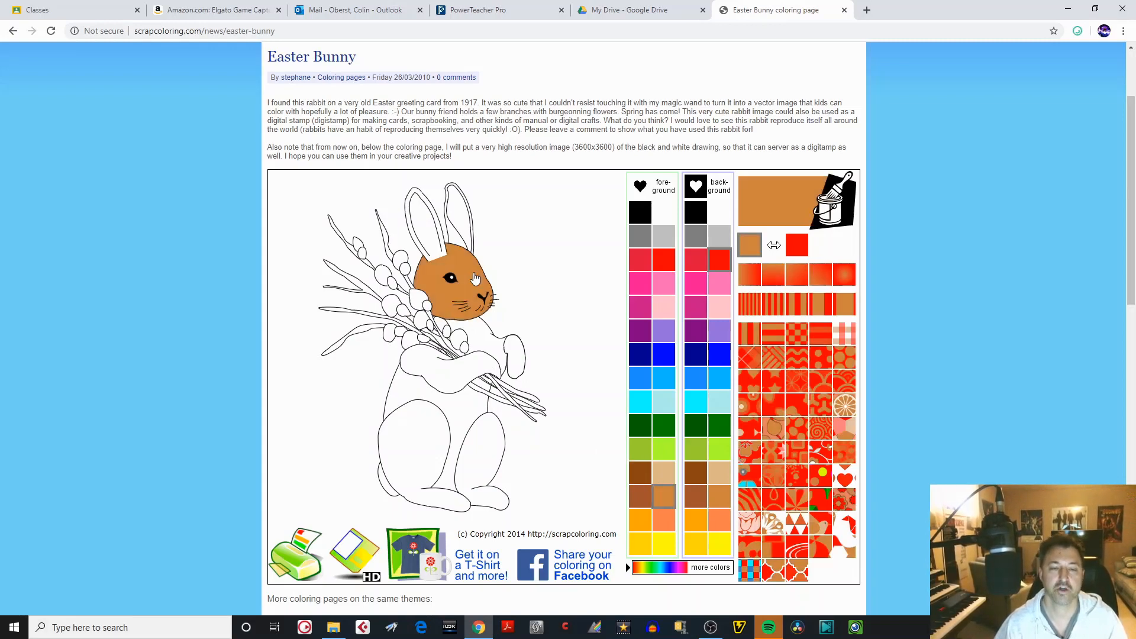
pyautogui.click(478, 335)
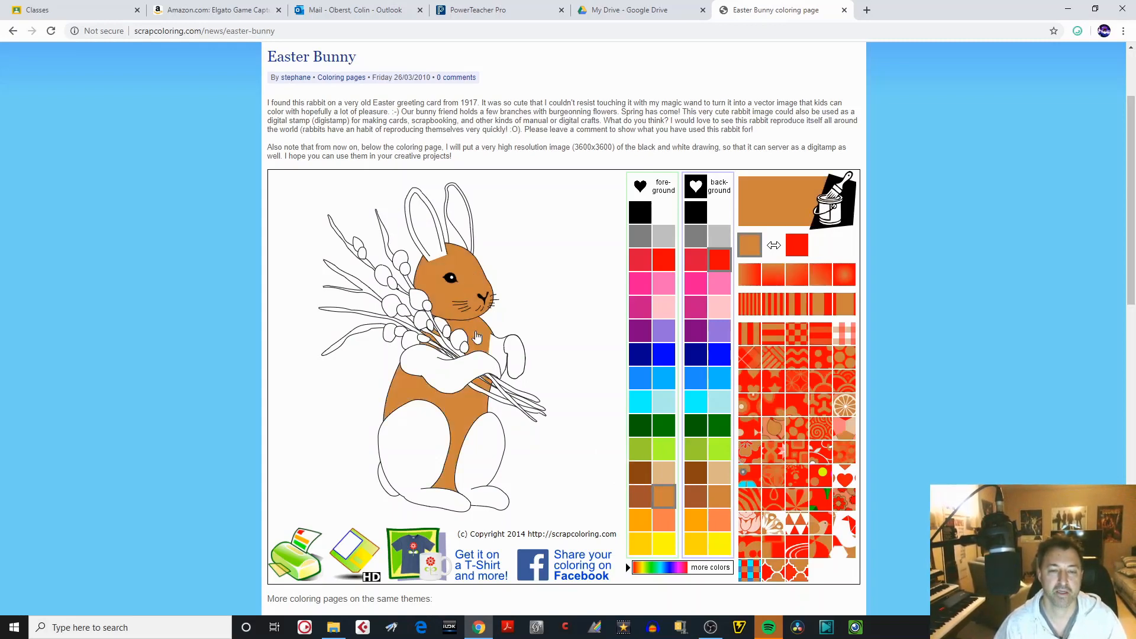
pyautogui.click(465, 372)
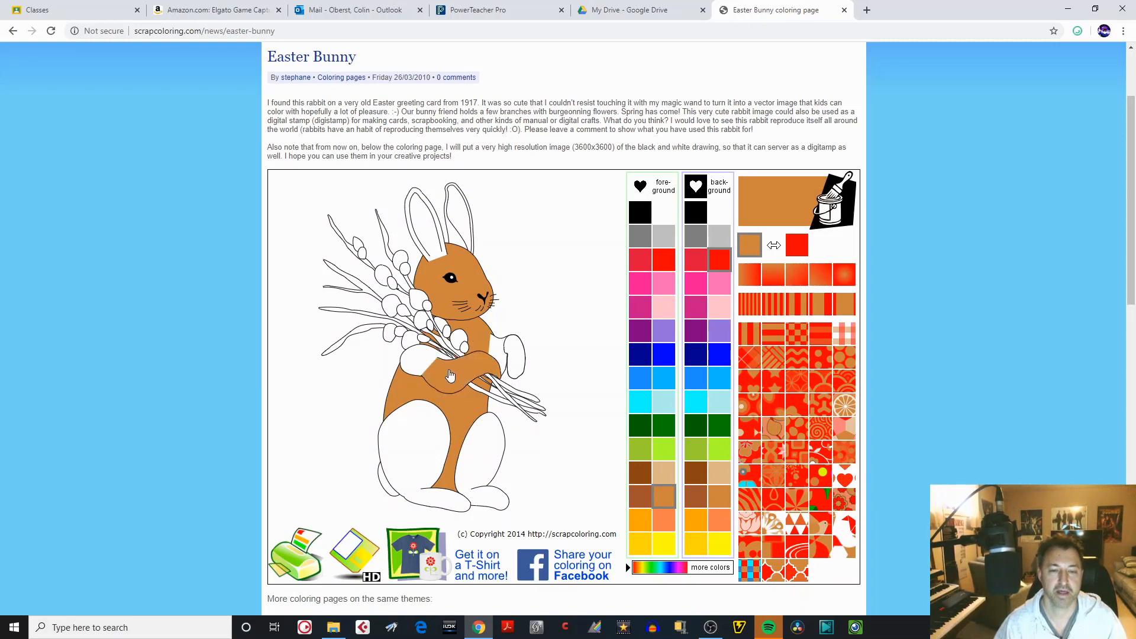
pyautogui.click(422, 362)
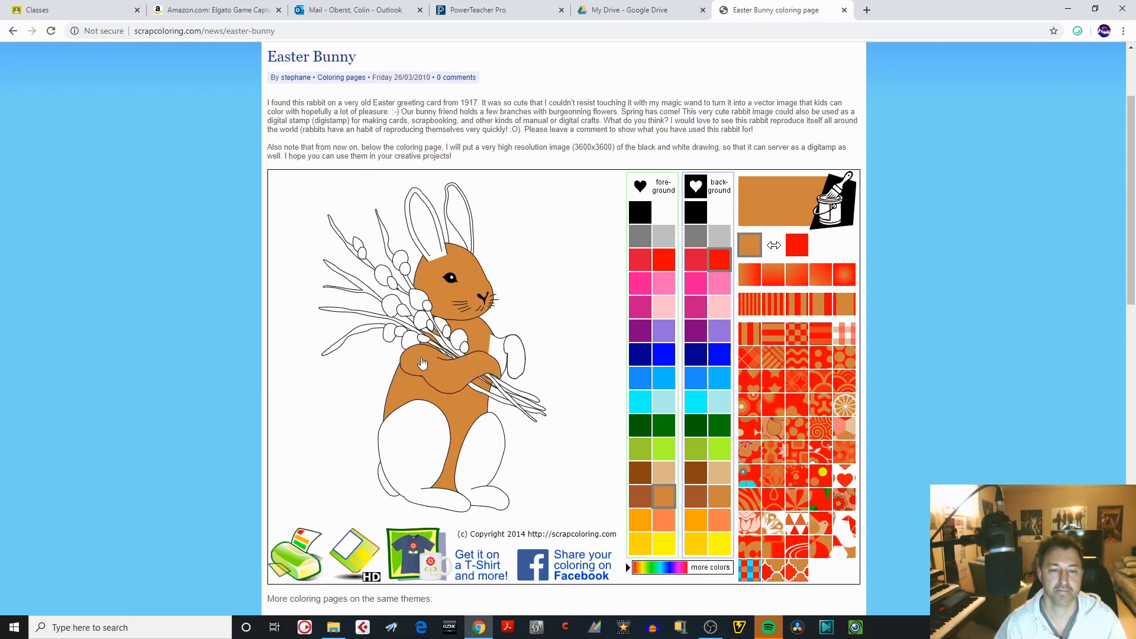
# Fill the bunny's other arm and paw, both legs and both feet with the same light orange-brown
pyautogui.click(496, 352)
pyautogui.click(515, 350)
pyautogui.click(482, 451)
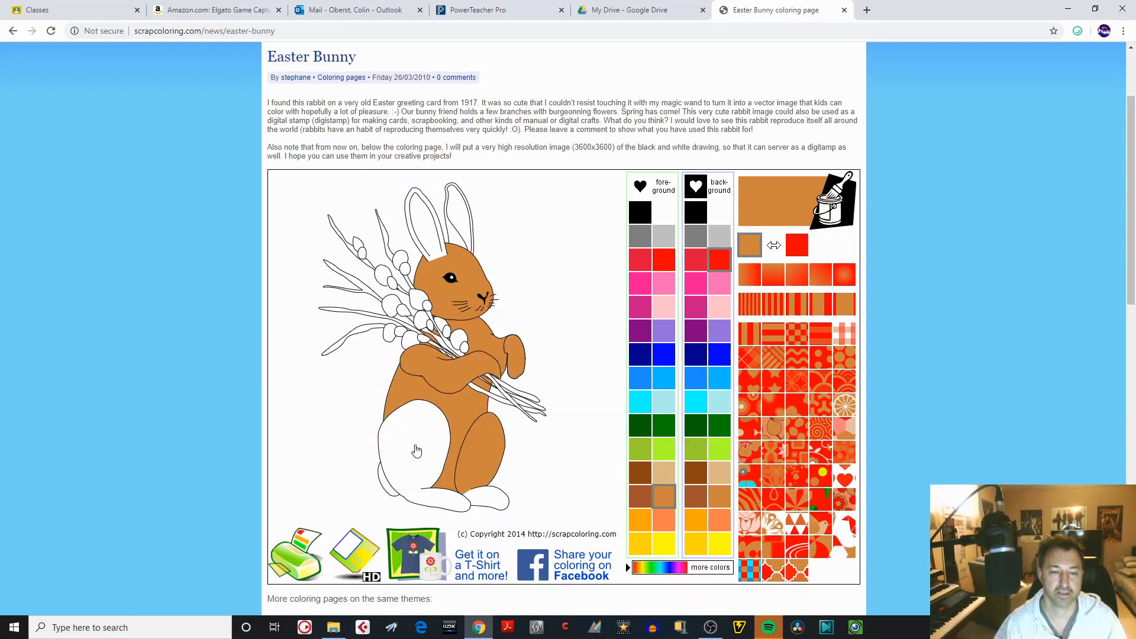
pyautogui.click(416, 451)
pyautogui.click(432, 501)
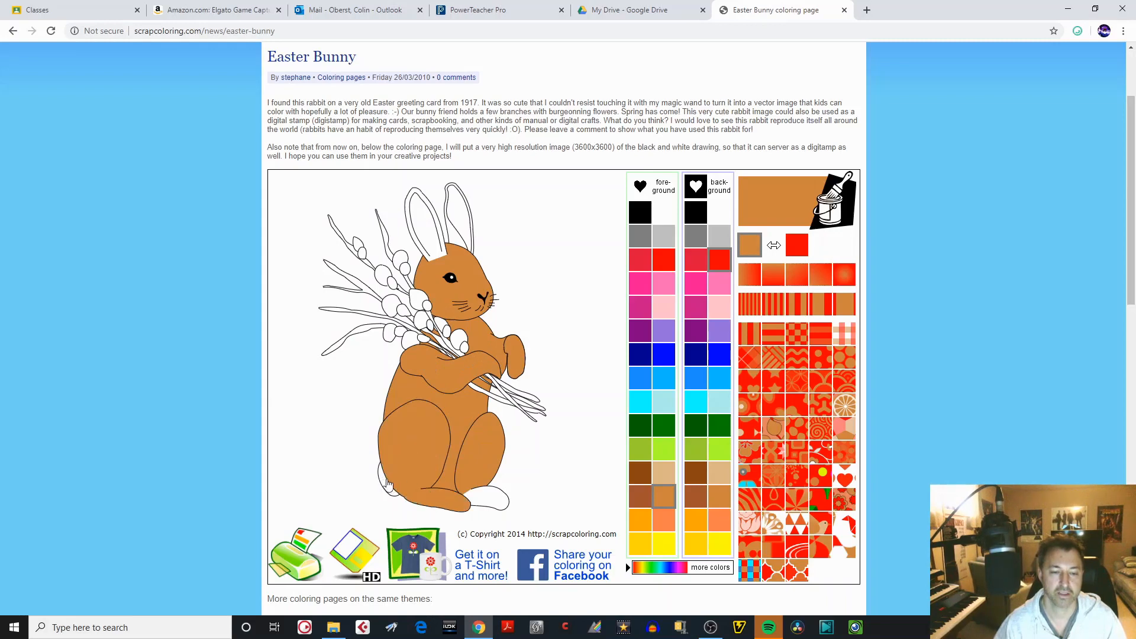
pyautogui.click(493, 501)
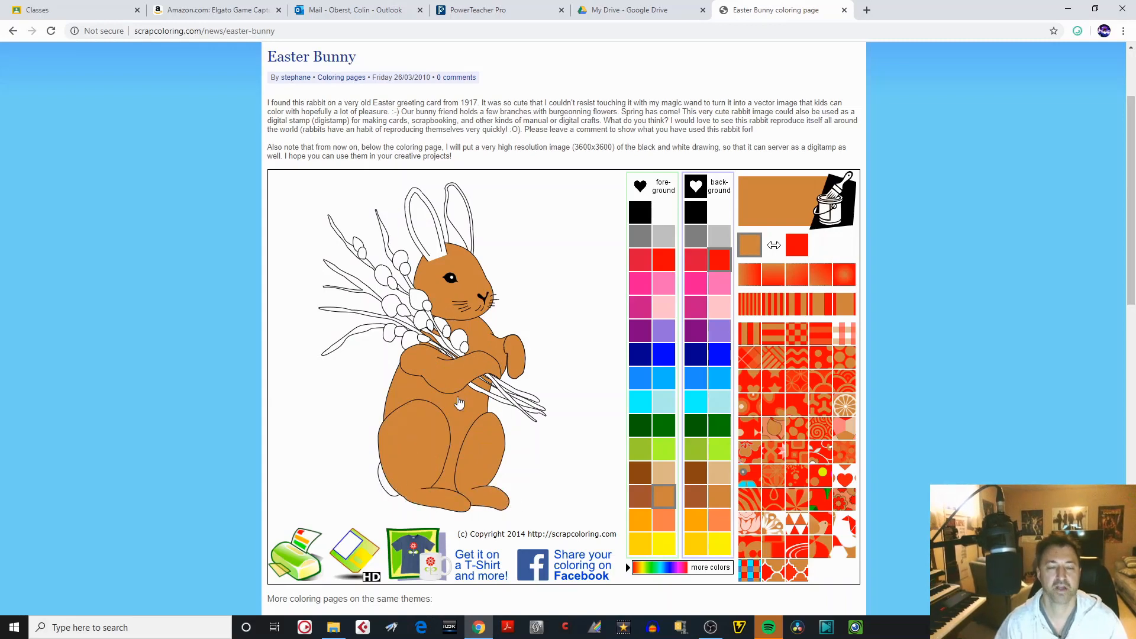
# Recolor the bunny's torso and head reddish brown, trying light tan on the head before settling on the reddish brown
pyautogui.click(641, 501)
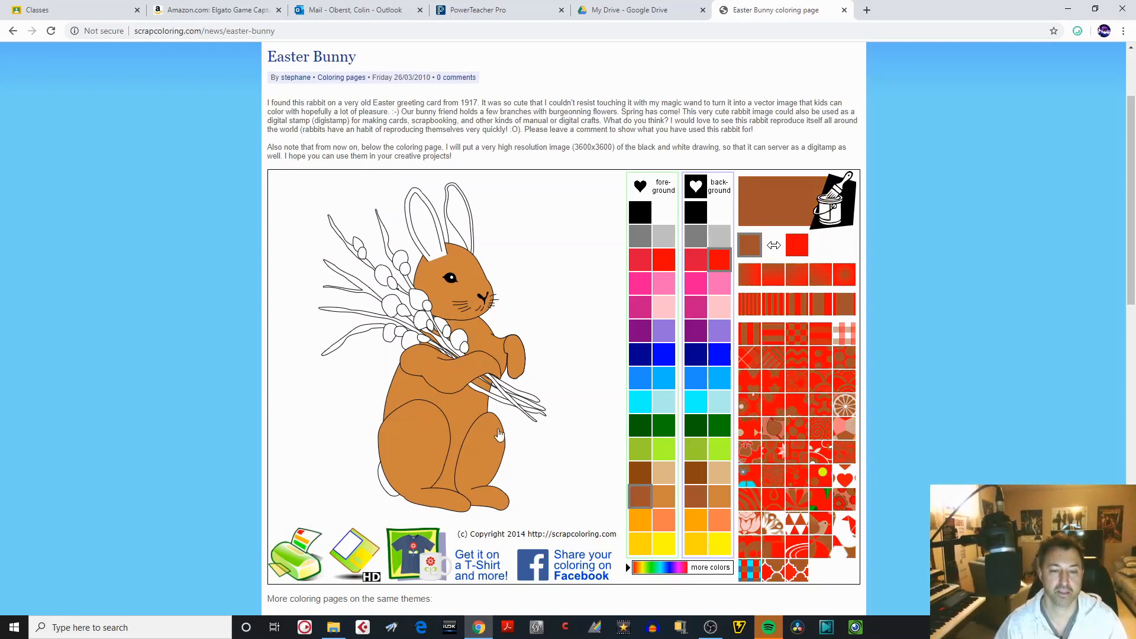
pyautogui.click(466, 409)
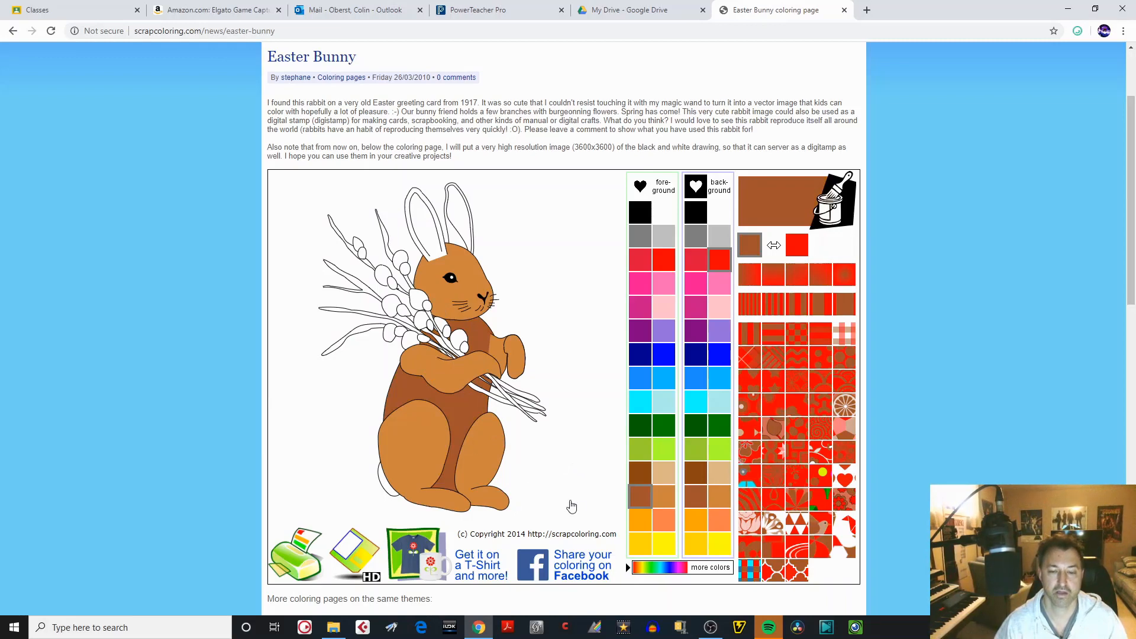
pyautogui.click(664, 472)
pyautogui.click(470, 291)
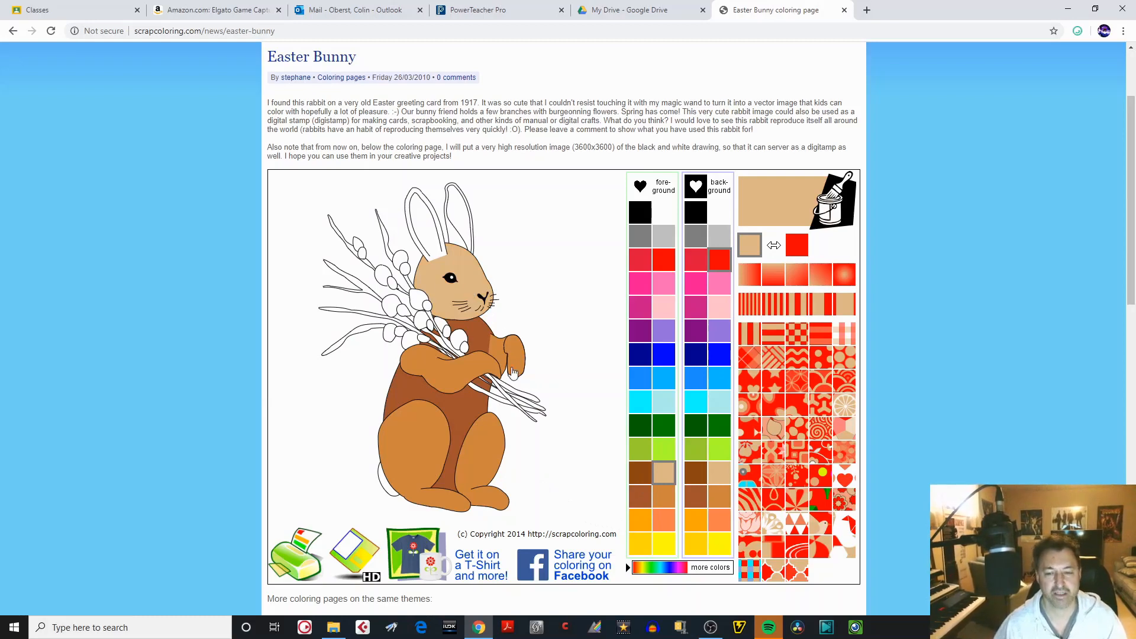
pyautogui.click(640, 496)
pyautogui.click(474, 279)
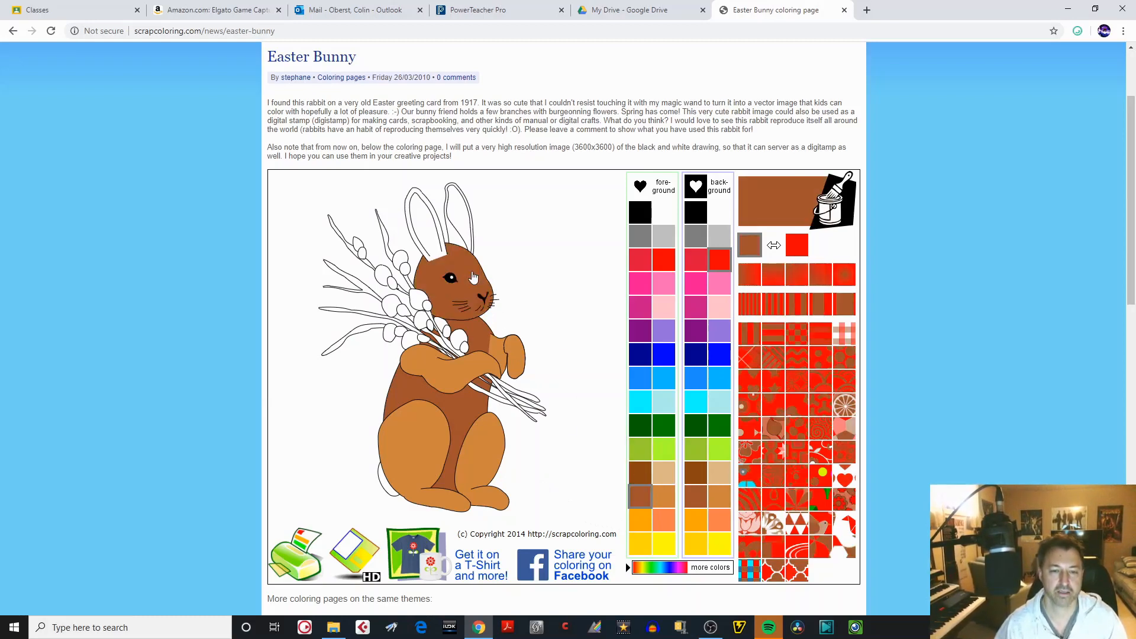
# Recolor the bunny's arms and paws, both legs and both feet with the reddish brown
pyautogui.click(513, 356)
pyautogui.click(497, 346)
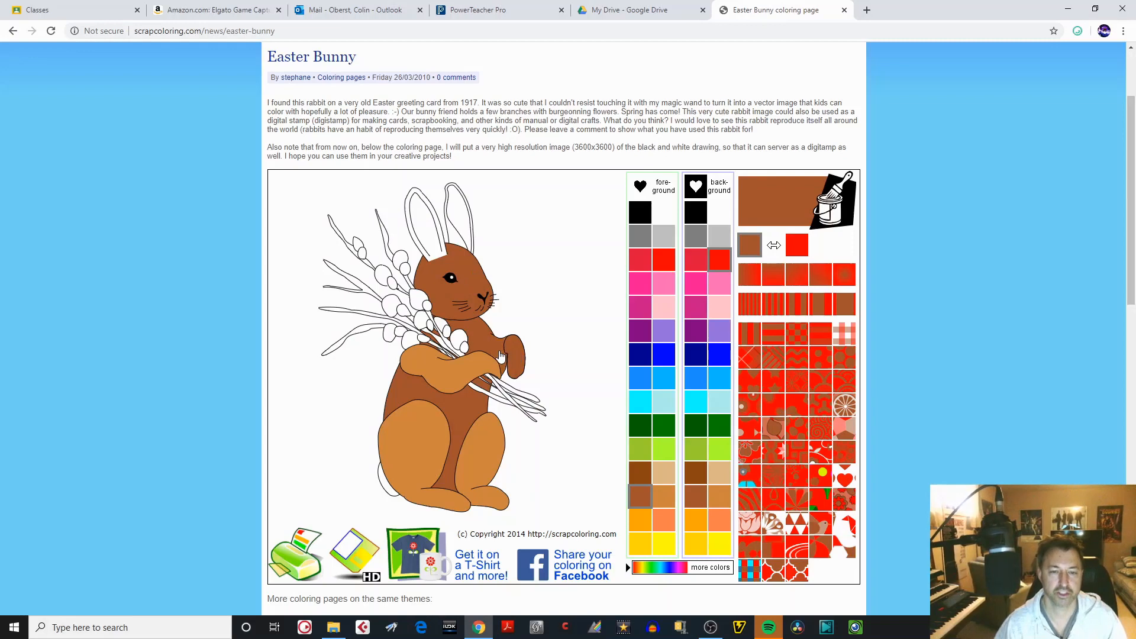
pyautogui.click(476, 368)
pyautogui.click(410, 370)
pyautogui.click(415, 453)
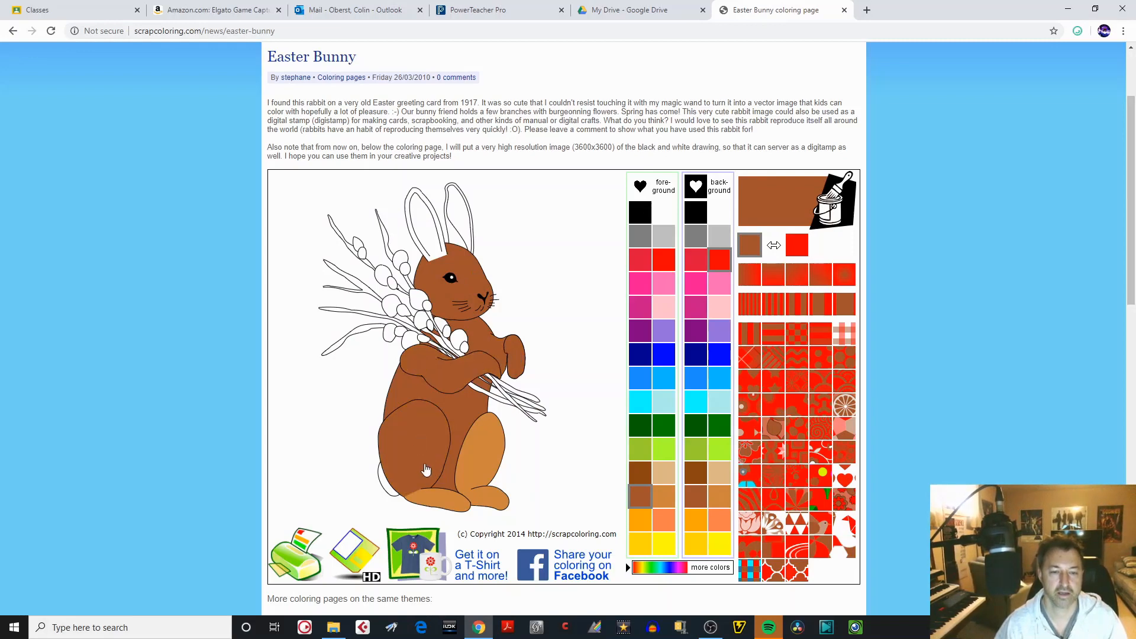
pyautogui.click(432, 497)
pyautogui.click(478, 454)
pyautogui.click(486, 501)
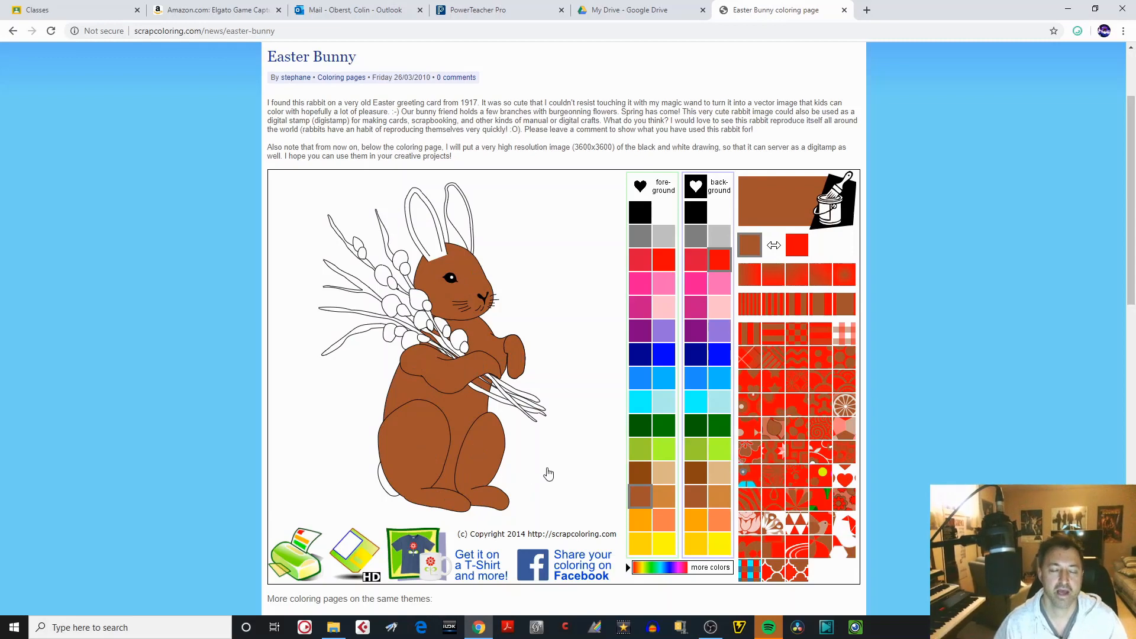
# Fill the outer parts of both ears with reddish brown and the inner ears with light tan
pyautogui.click(435, 218)
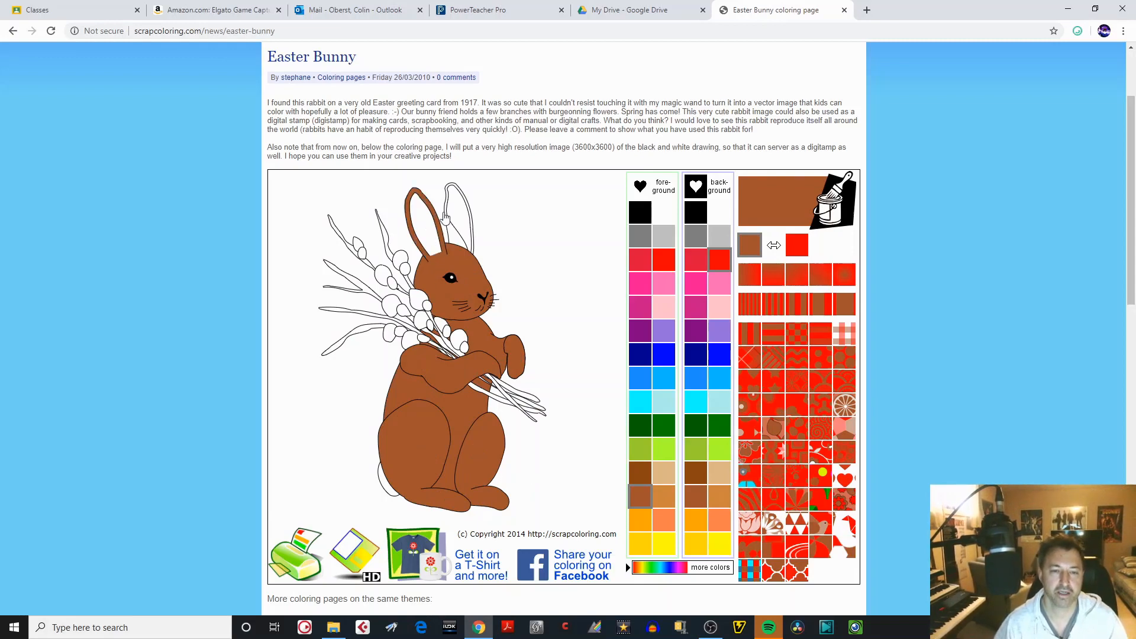
pyautogui.click(448, 215)
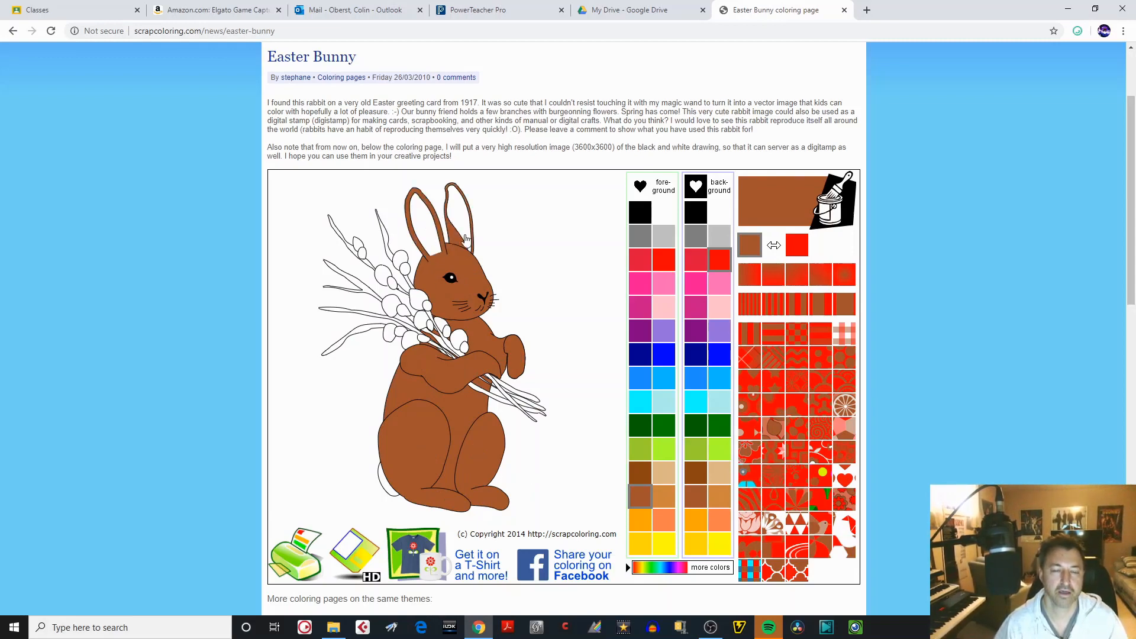
pyautogui.click(664, 472)
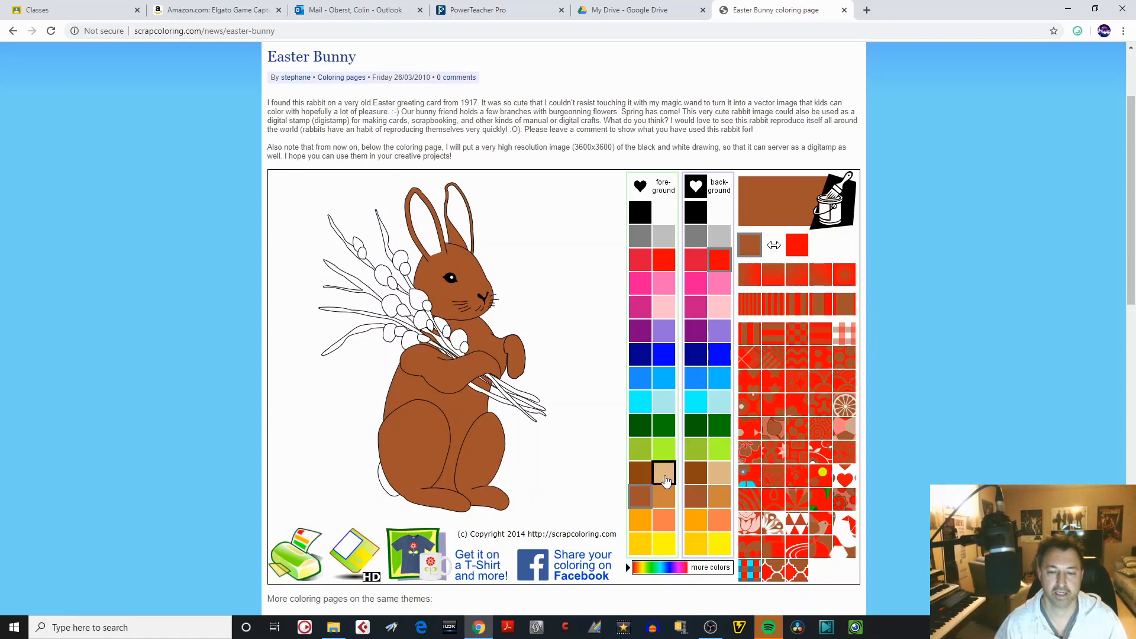
pyautogui.click(429, 231)
pyautogui.click(462, 218)
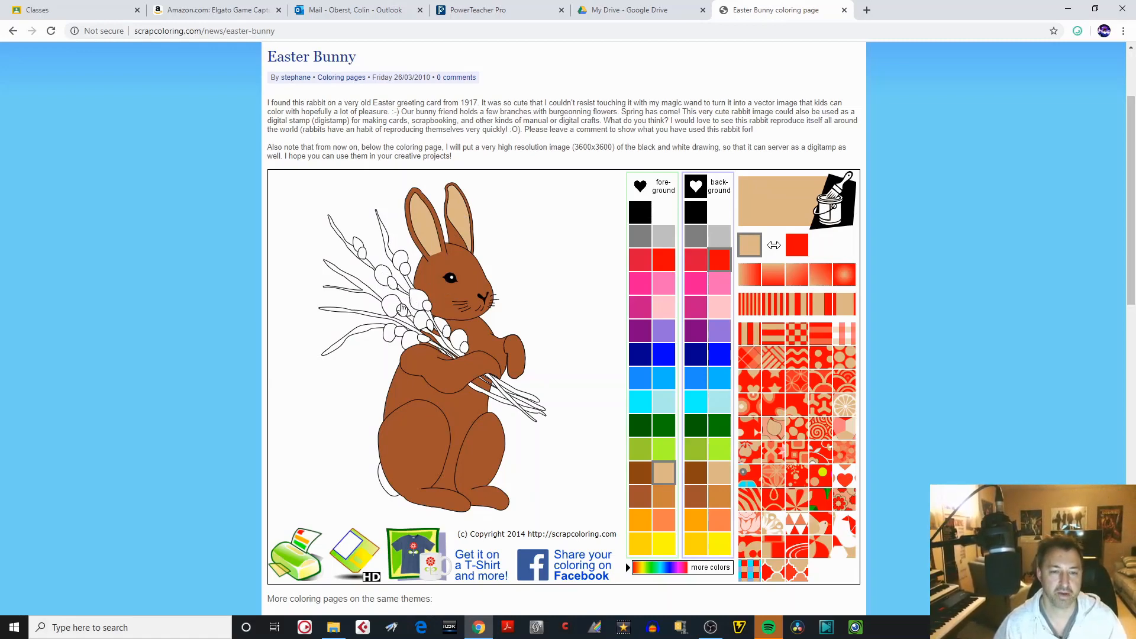
# Color the upper stems and leaves of the bouquet with the medium green and the darkest green foreground colors
pyautogui.click(664, 425)
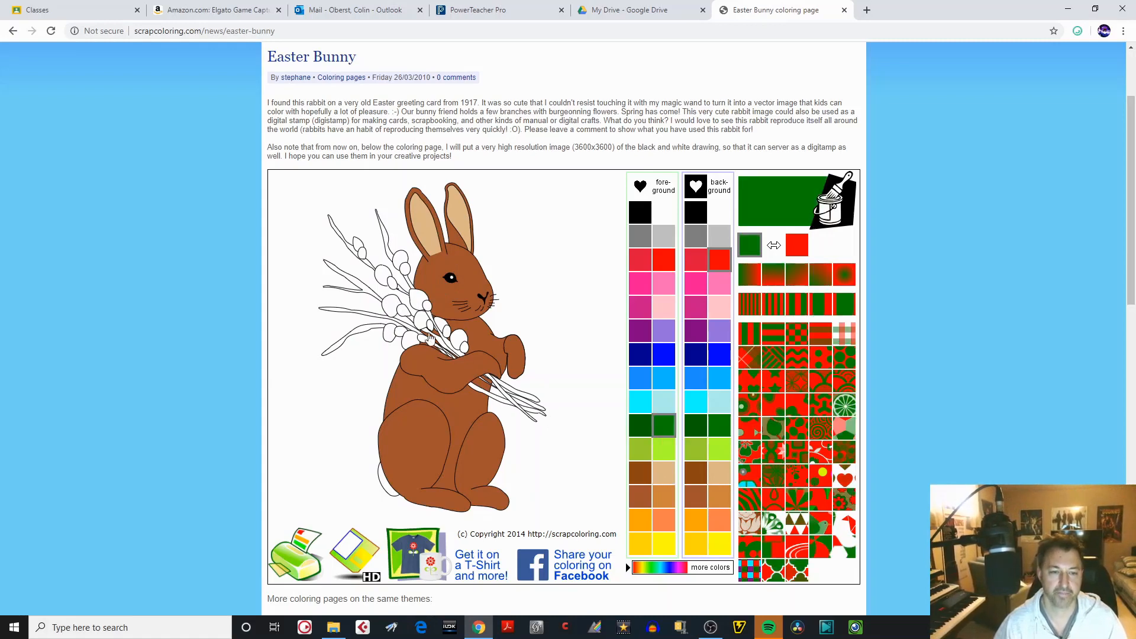
pyautogui.click(365, 291)
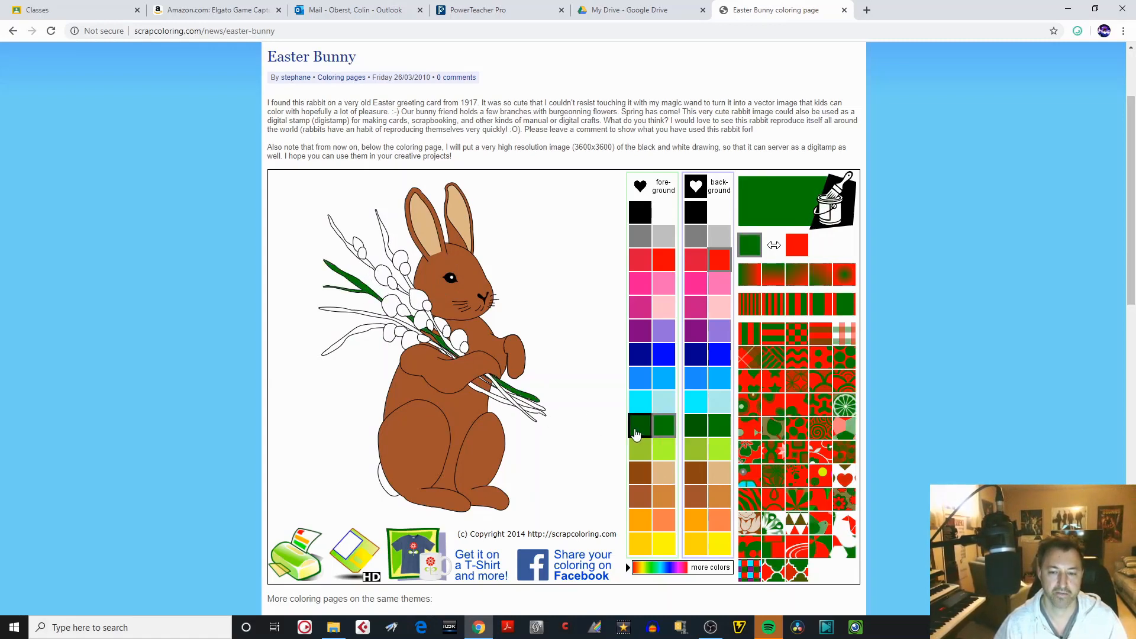
pyautogui.click(637, 430)
pyautogui.click(385, 248)
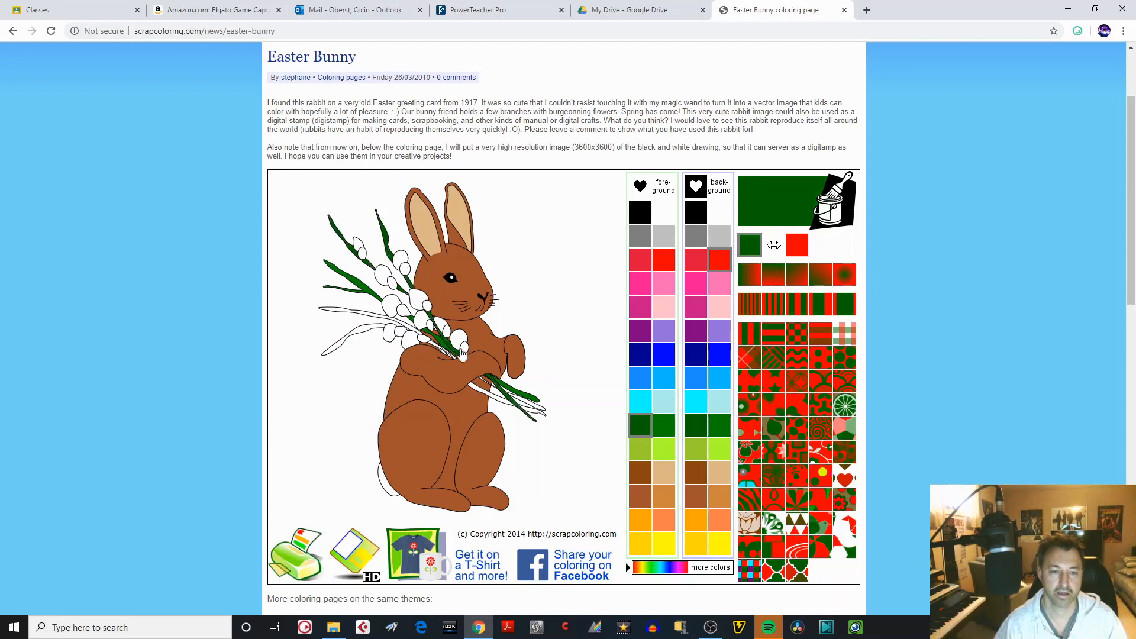
# Color the two lower stems of the bouquet, one in olive green and the lowest in bright lime green
pyautogui.click(647, 457)
pyautogui.click(371, 315)
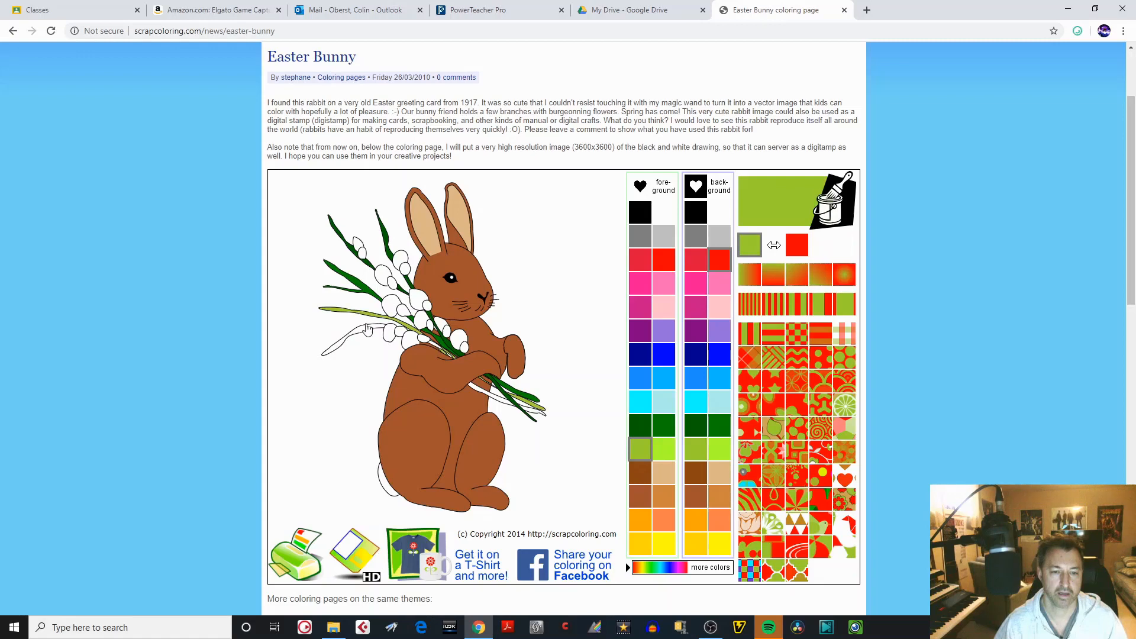
pyautogui.click(663, 448)
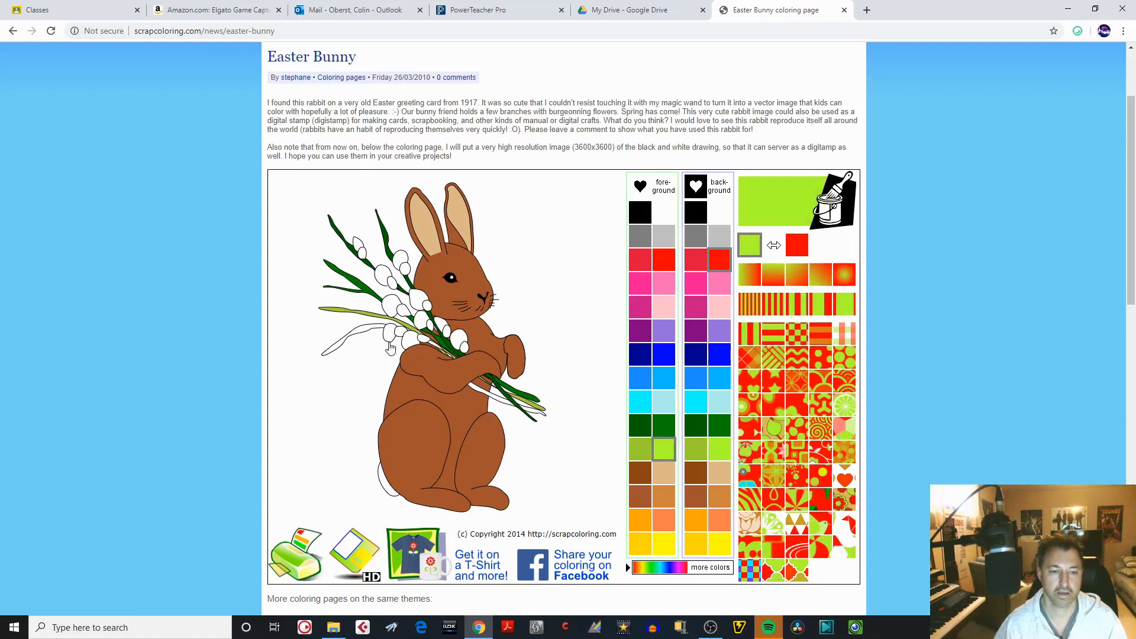
pyautogui.click(366, 330)
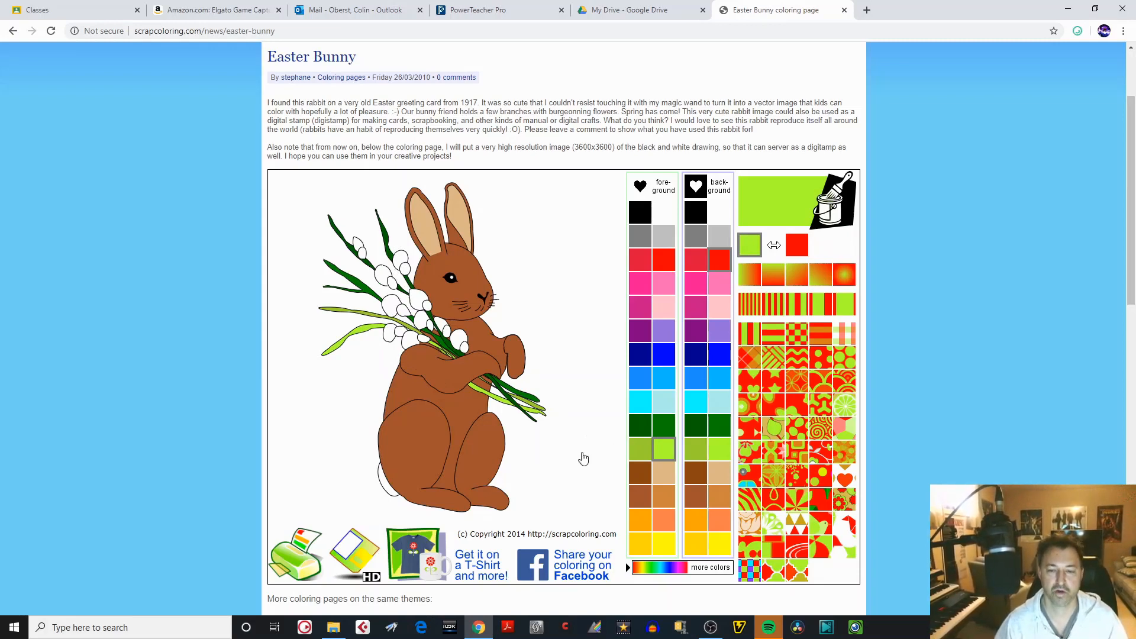
# Fill alternate flower buds in the bouquet with the orange foreground color
pyautogui.click(643, 525)
pyautogui.click(419, 300)
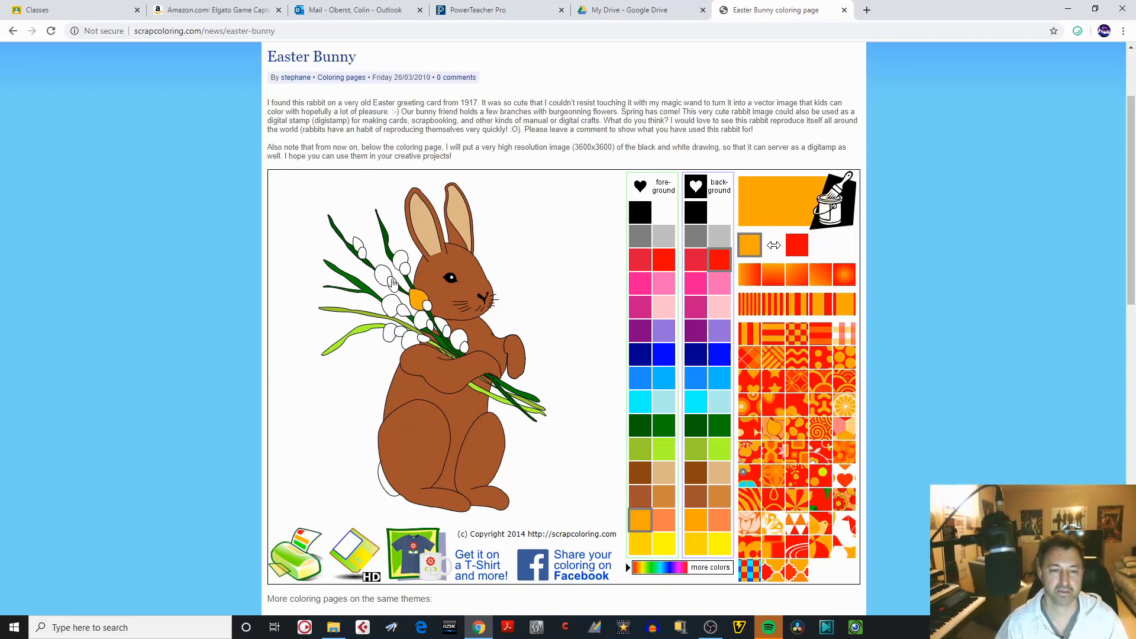
pyautogui.click(392, 282)
pyautogui.click(393, 335)
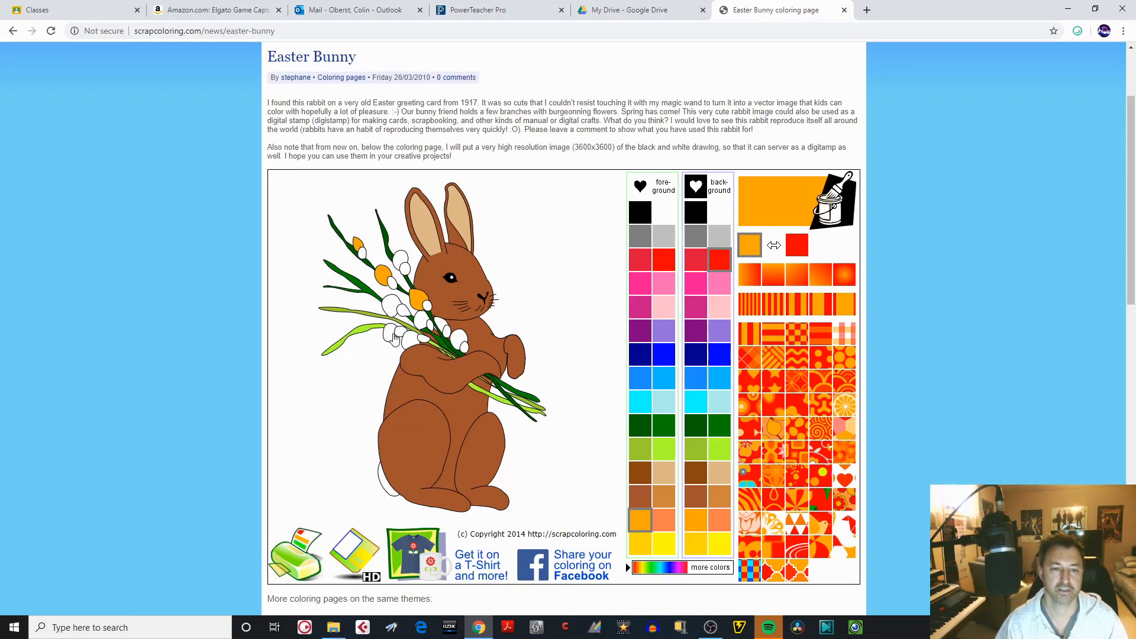
pyautogui.click(439, 324)
# Fill the remaining large white flower buds with the coral orange foreground color
pyautogui.click(663, 520)
pyautogui.click(459, 342)
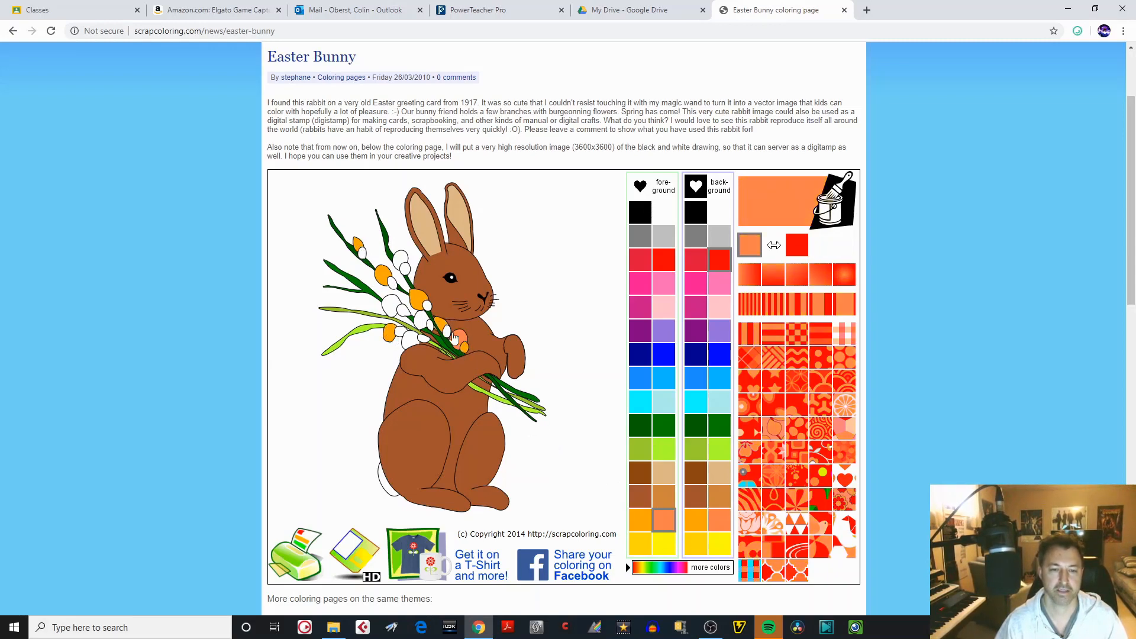
pyautogui.click(425, 320)
pyautogui.click(391, 305)
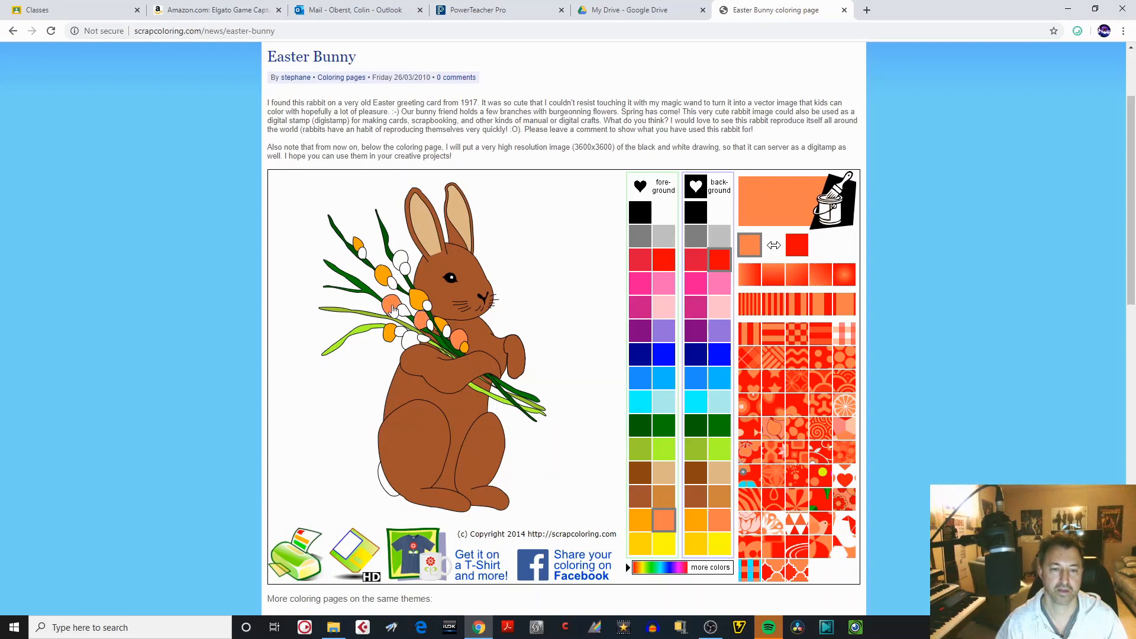
pyautogui.click(398, 263)
pyautogui.click(412, 342)
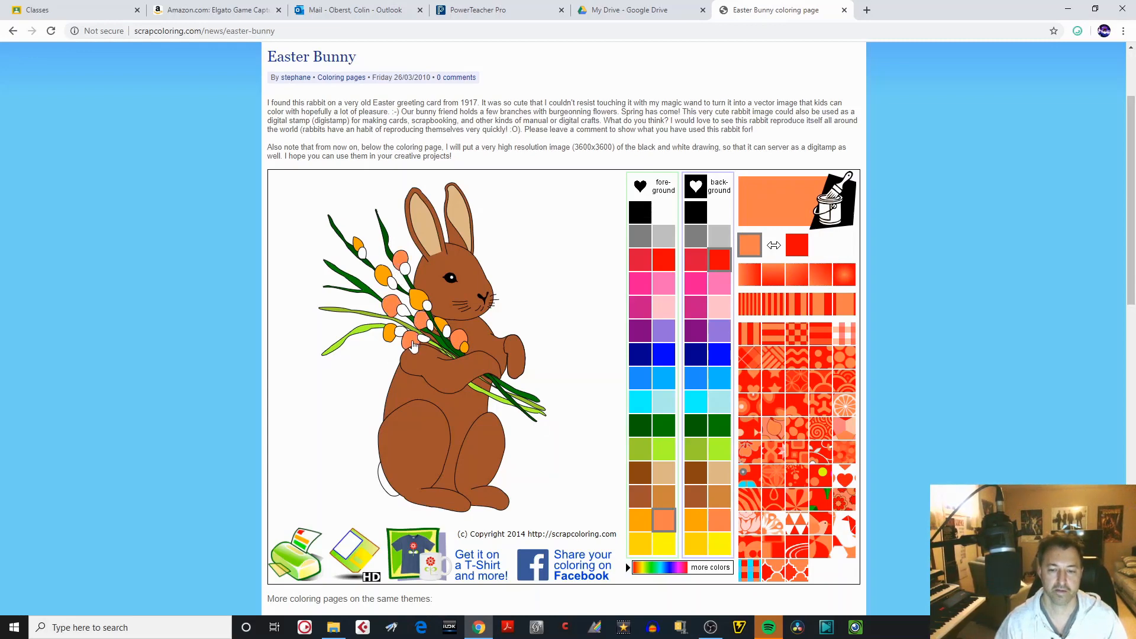
# Fill the small white bases of the lower and middle flower buds with golden yellow
pyautogui.click(639, 543)
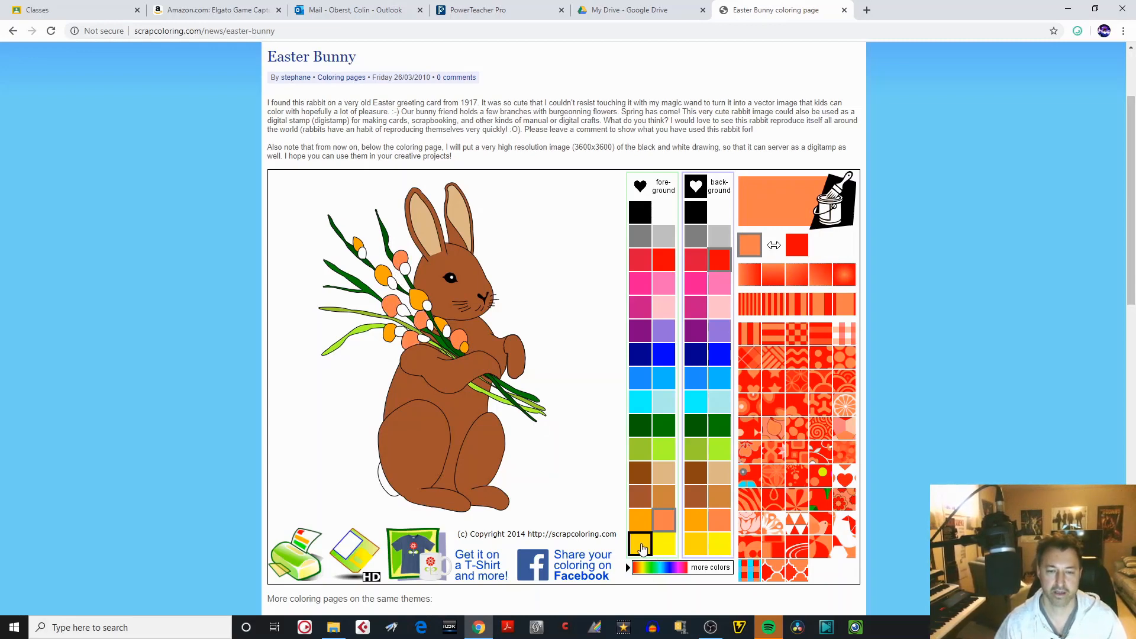
pyautogui.click(424, 340)
pyautogui.click(430, 326)
pyautogui.click(448, 334)
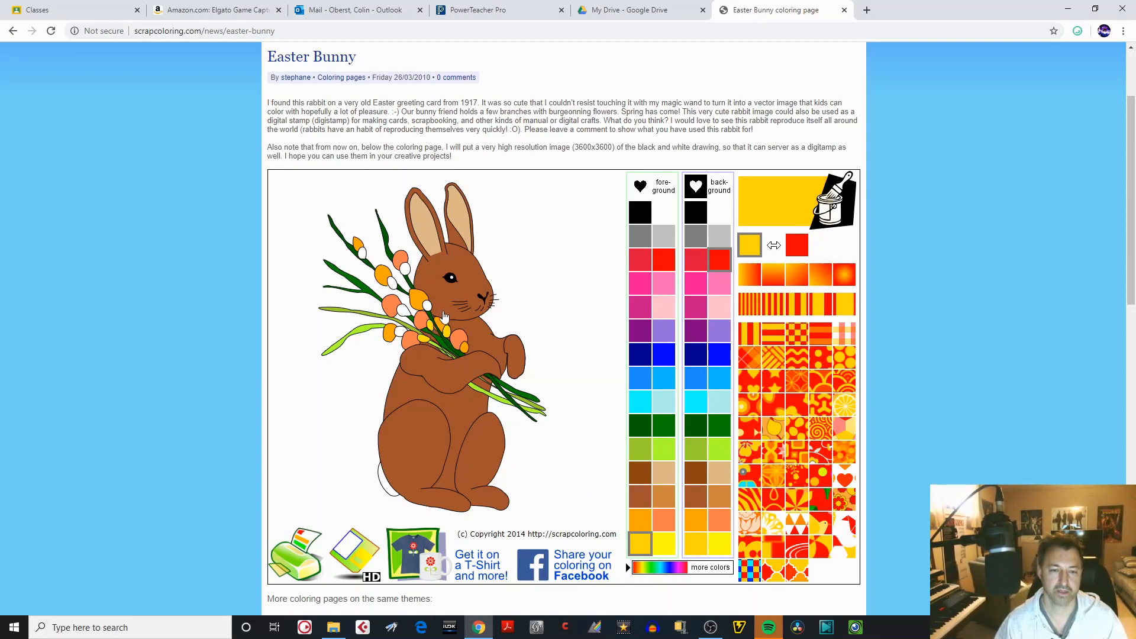
pyautogui.click(428, 307)
pyautogui.click(408, 311)
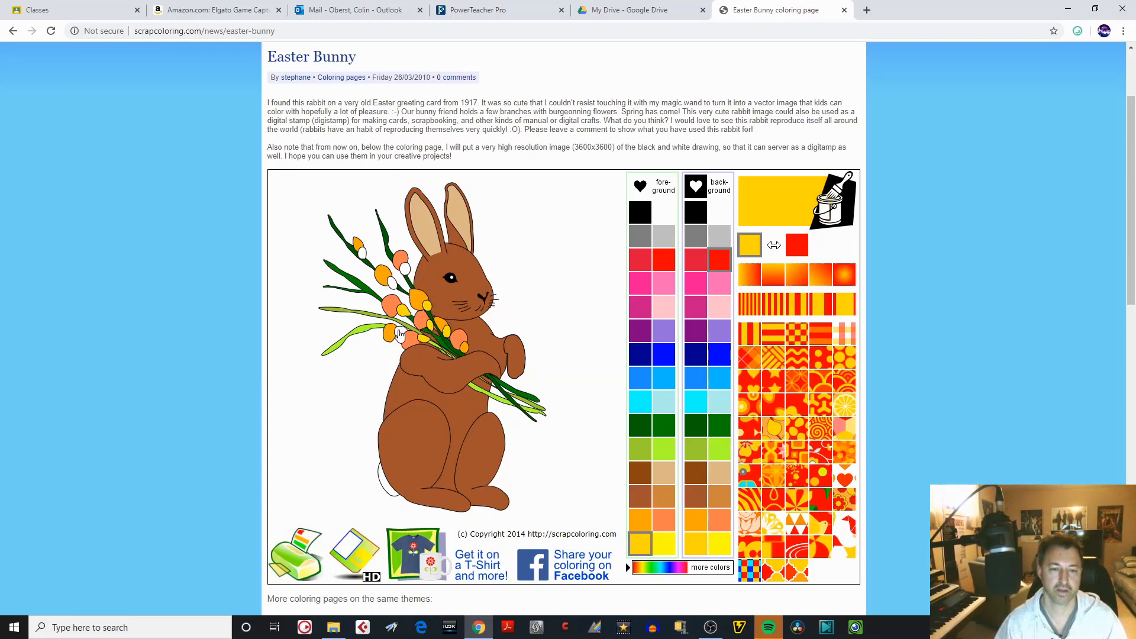
pyautogui.click(400, 333)
# Fill the small white bases of the two uppermost flower buds with light tan
pyautogui.click(664, 473)
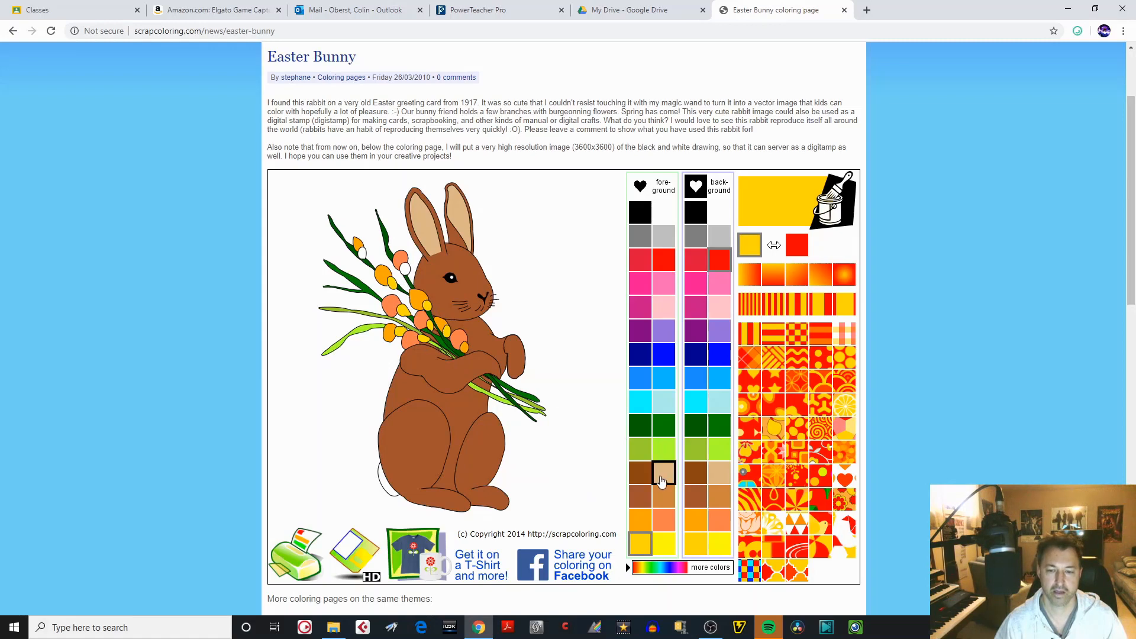
pyautogui.click(405, 270)
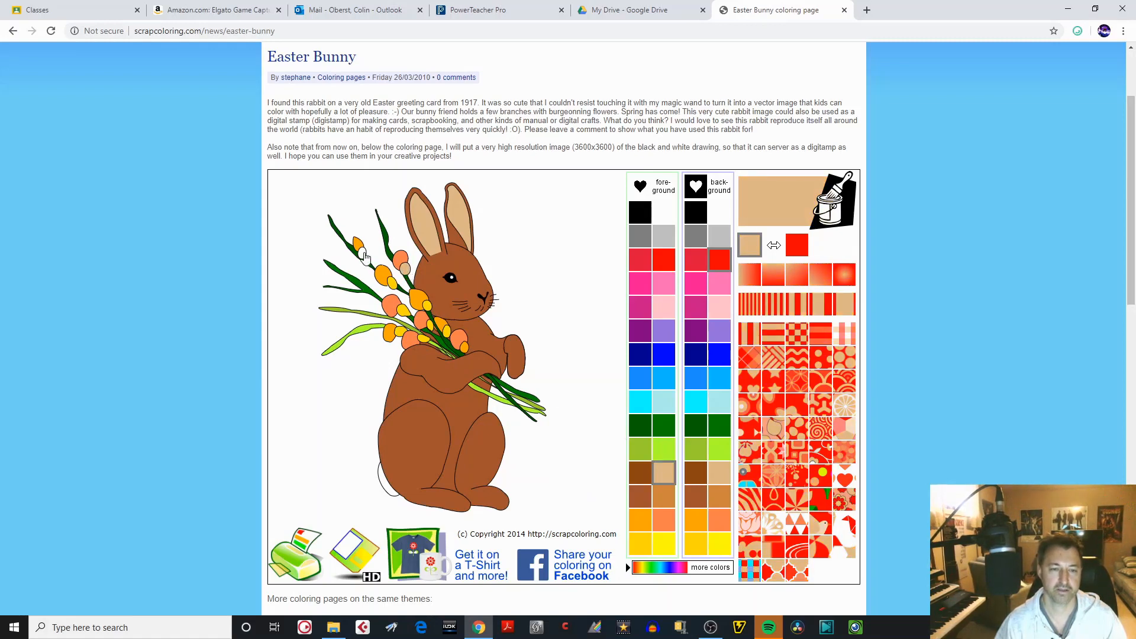
pyautogui.click(363, 255)
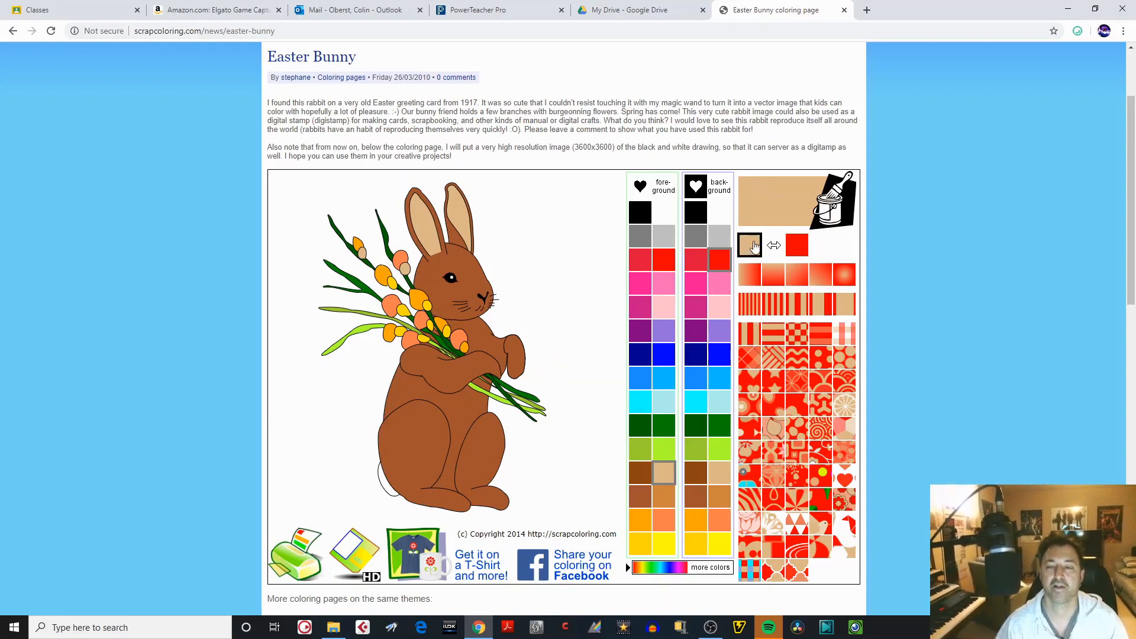
# Set the background color to bright cyan and fill the empty area around the bunny with it
pyautogui.click(796, 253)
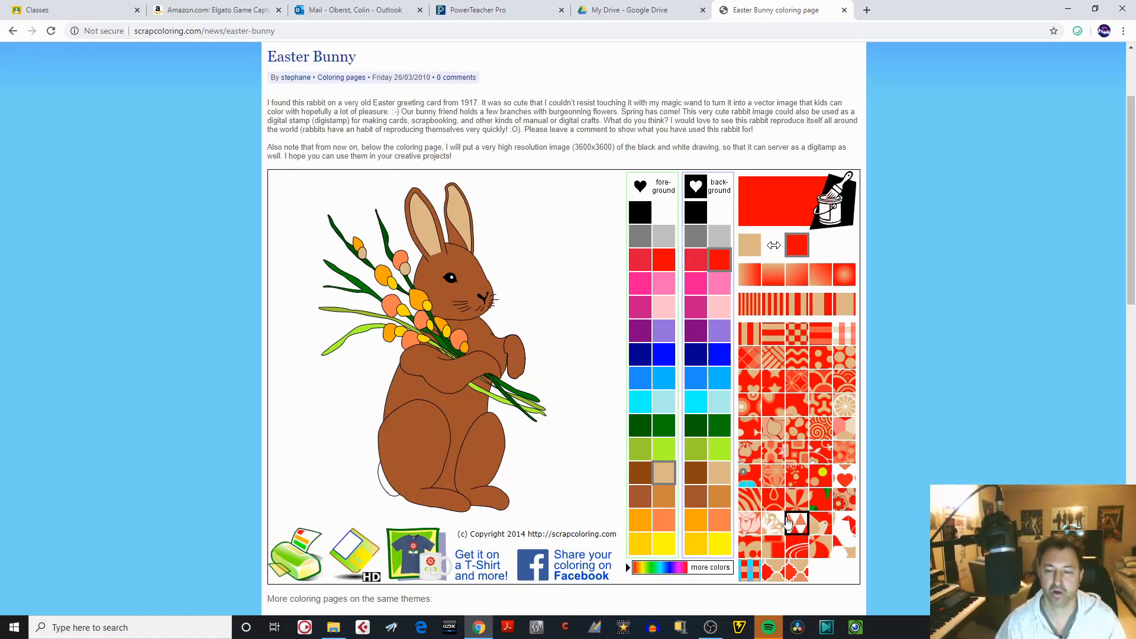
pyautogui.click(697, 402)
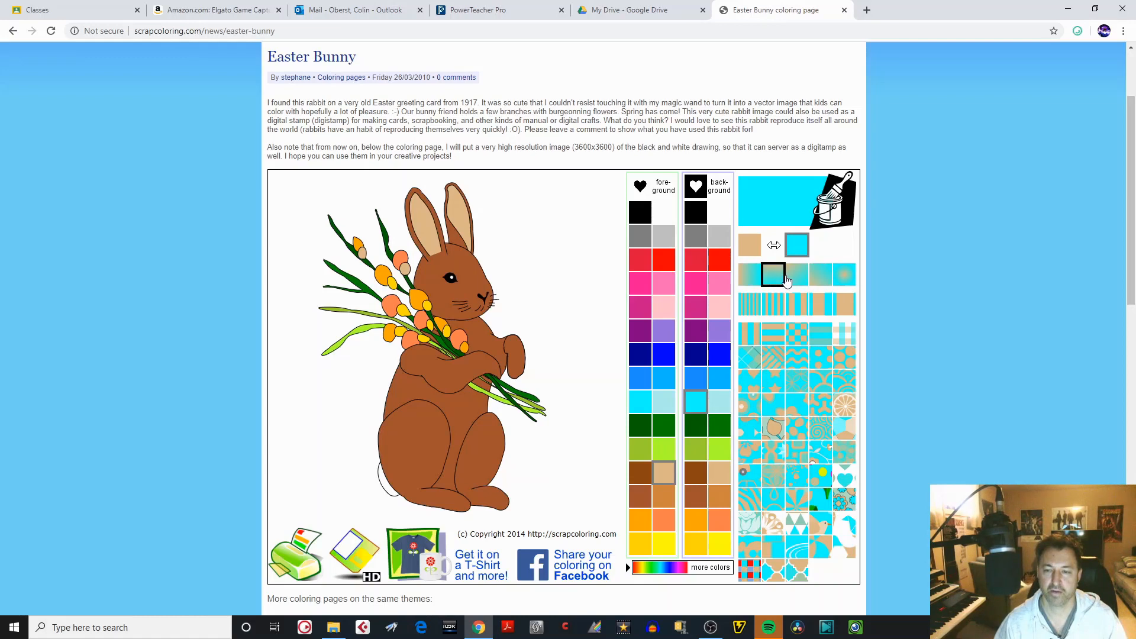
pyautogui.click(561, 276)
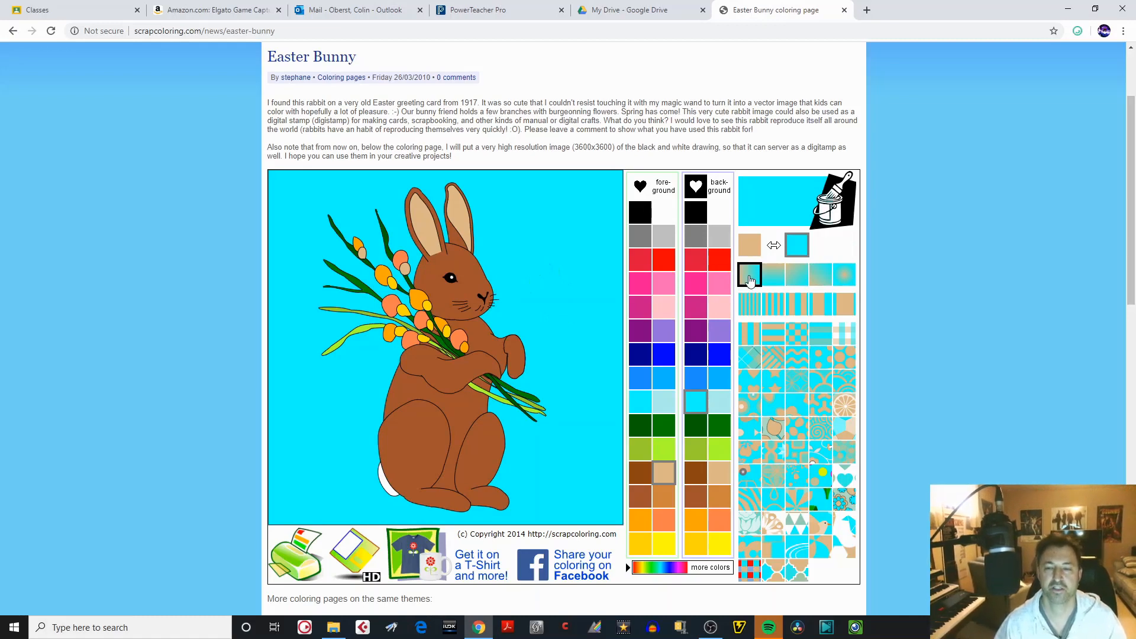
# Try the radial gradient and the small hearts pattern on the area behind the bunny
pyautogui.click(843, 281)
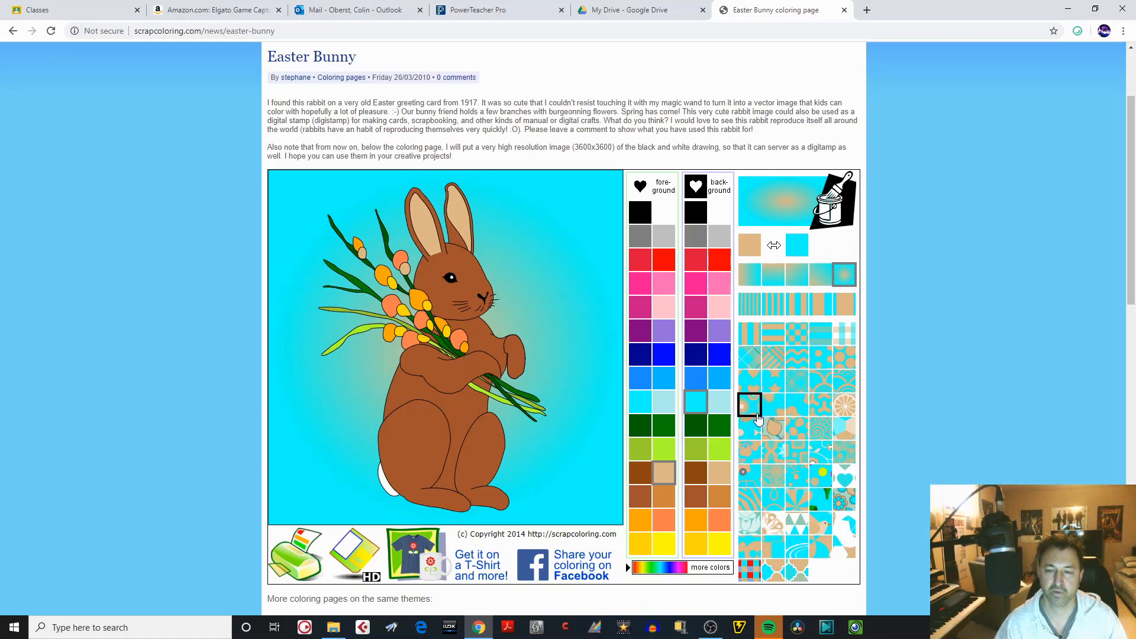
pyautogui.click(751, 385)
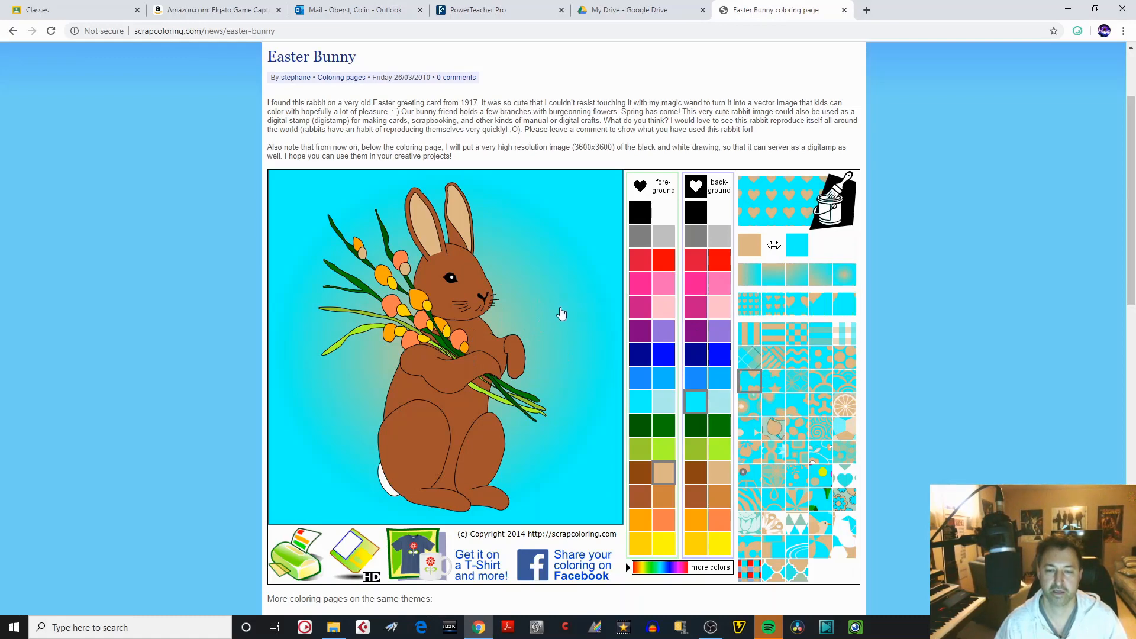
pyautogui.click(590, 395)
# Try the hibiscus flower pattern and the skull pattern on the area behind the bunny
pyautogui.click(750, 451)
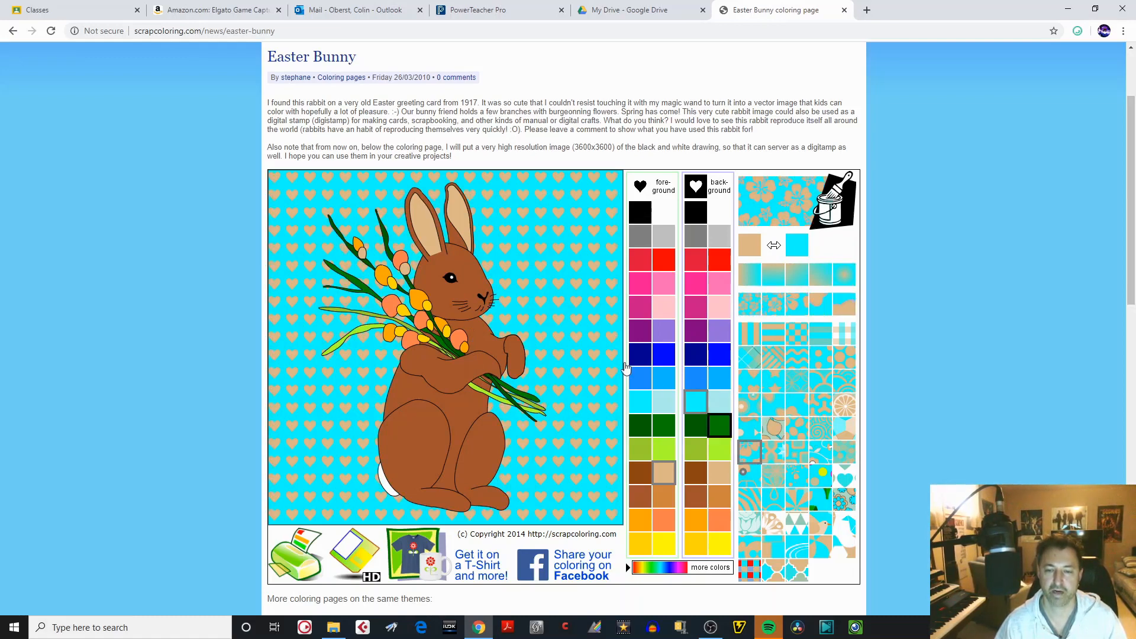
pyautogui.click(545, 270)
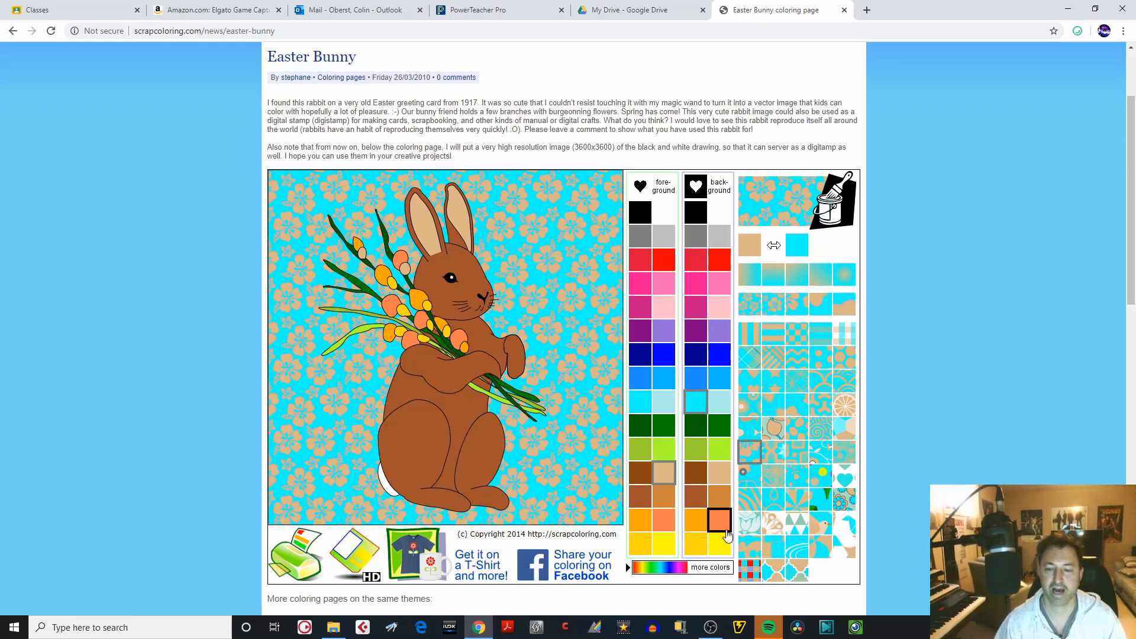
pyautogui.click(760, 548)
pyautogui.click(580, 298)
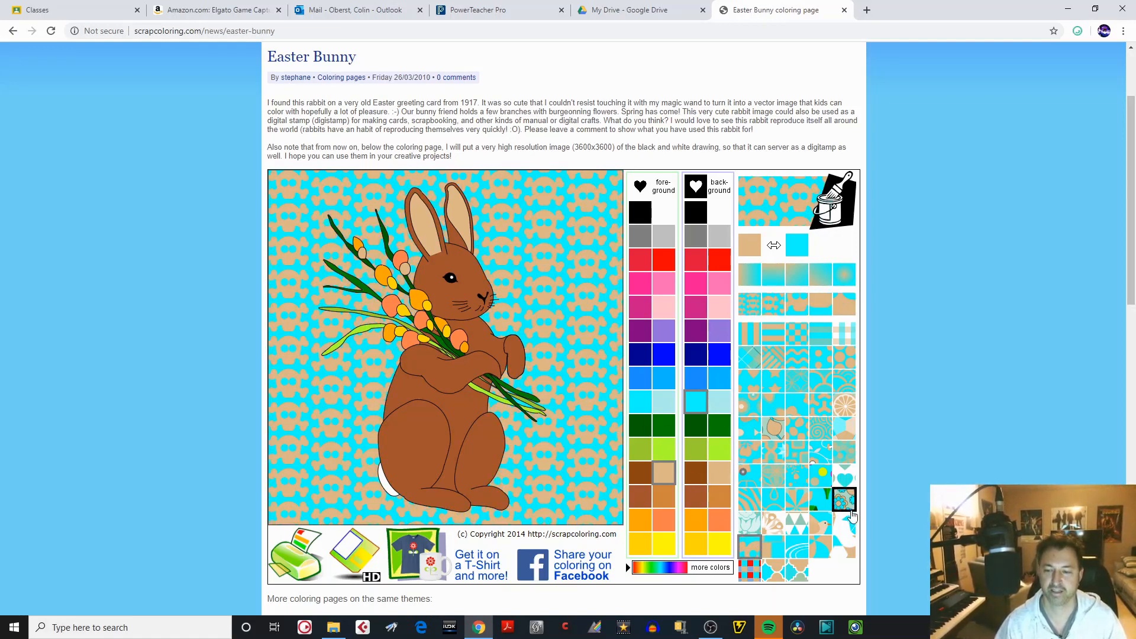
# Try the circular flower medallion pattern behind the bunny, then replace it with the swirl pattern
pyautogui.click(844, 500)
pyautogui.click(574, 298)
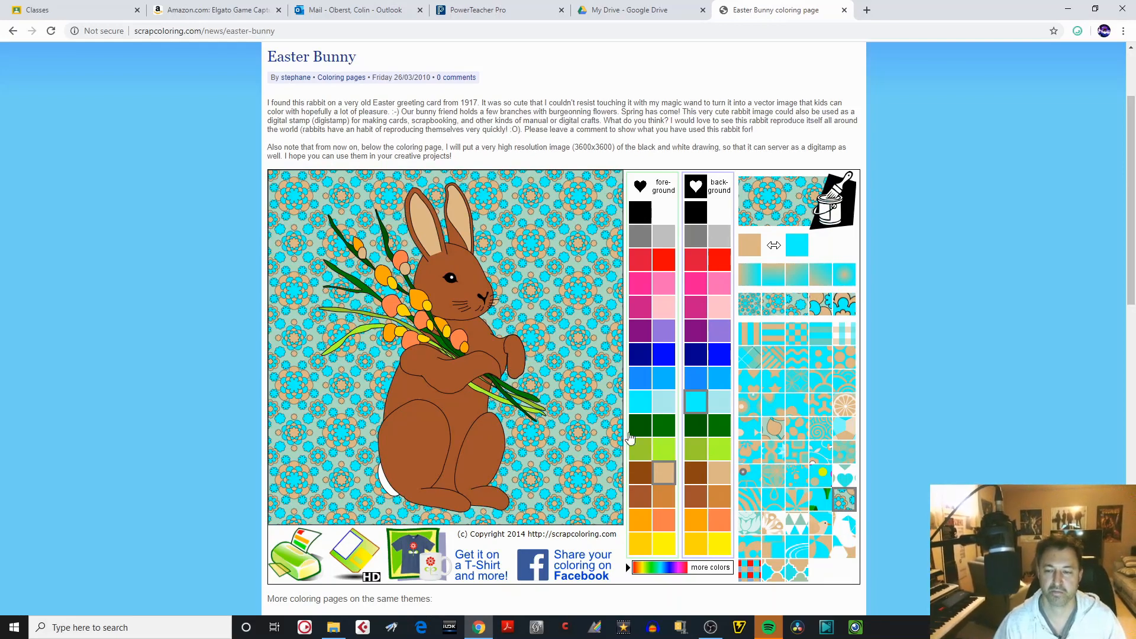
pyautogui.click(821, 428)
pyautogui.click(534, 295)
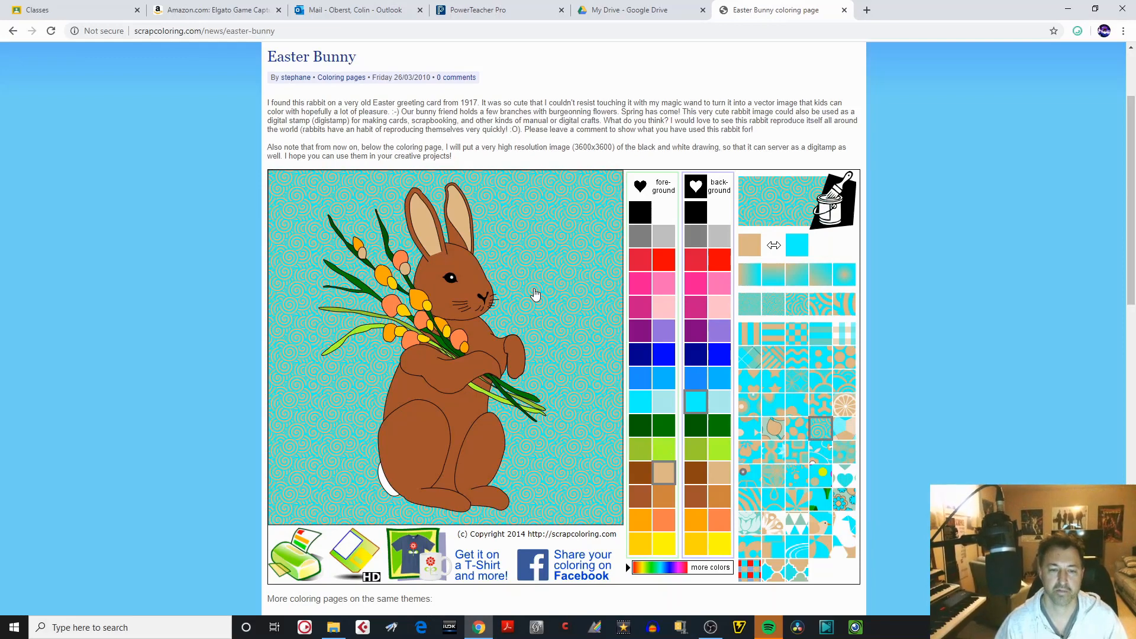
# Fill the area behind the bunny with the round flower circle pattern, and generate the finished picture as an image in a separate window
pyautogui.click(845, 500)
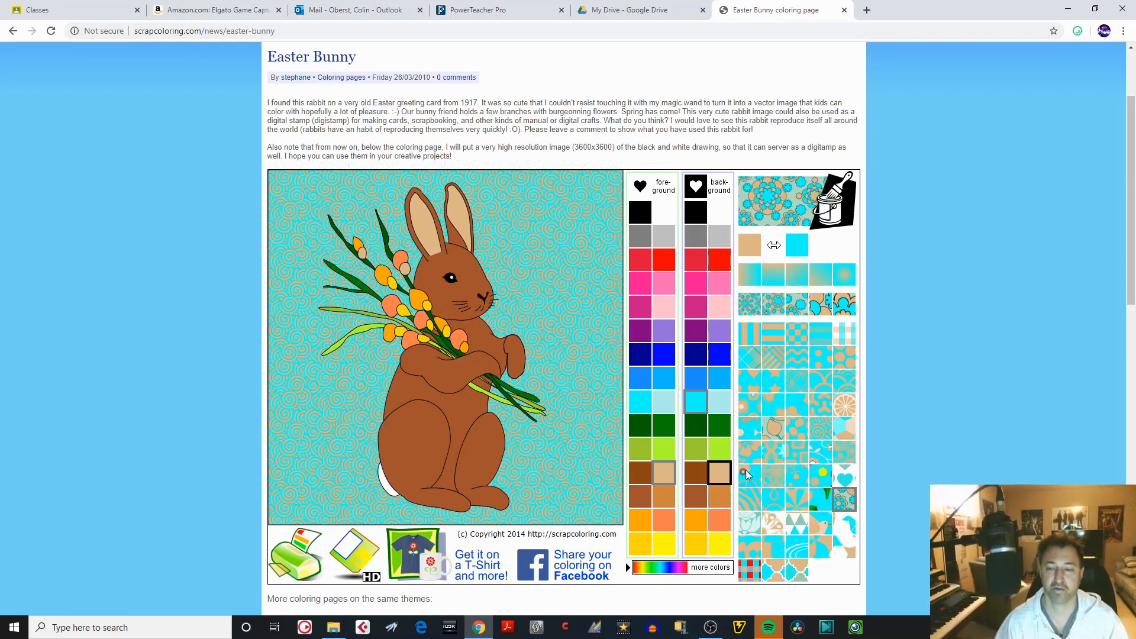
pyautogui.click(564, 299)
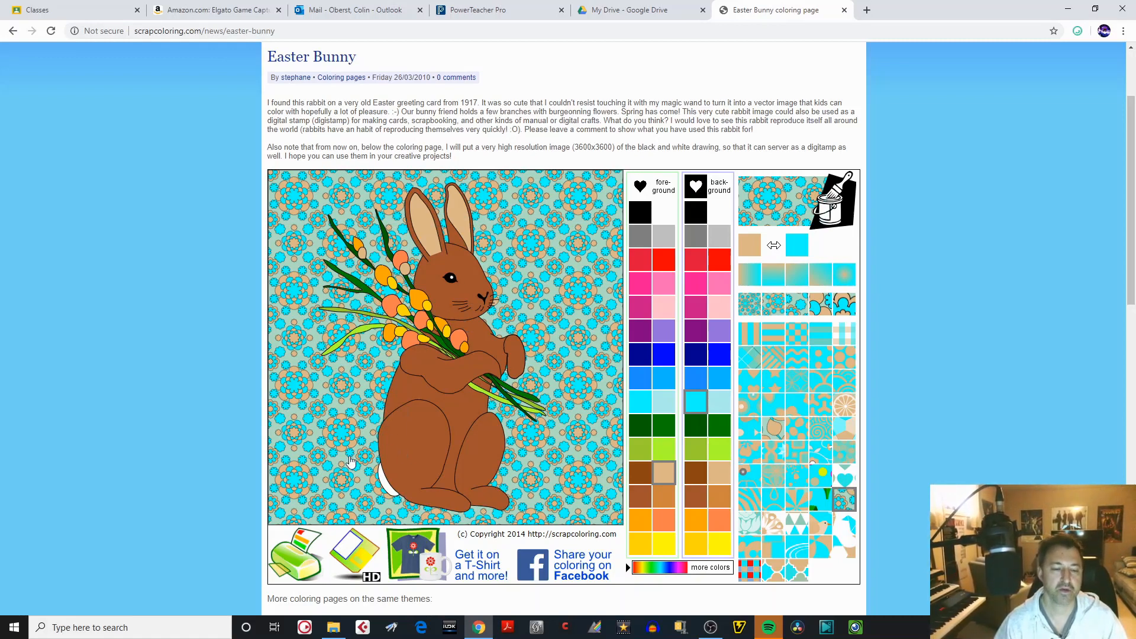
pyautogui.click(355, 551)
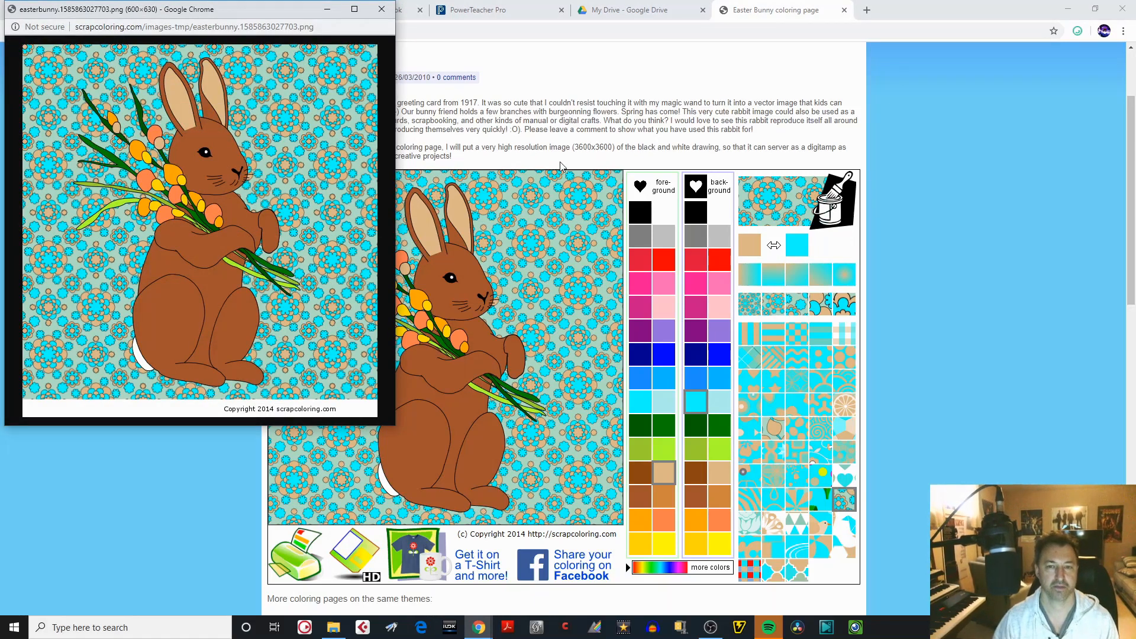
pyautogui.moveTo(241, 14); pyautogui.dragTo(363, 62)
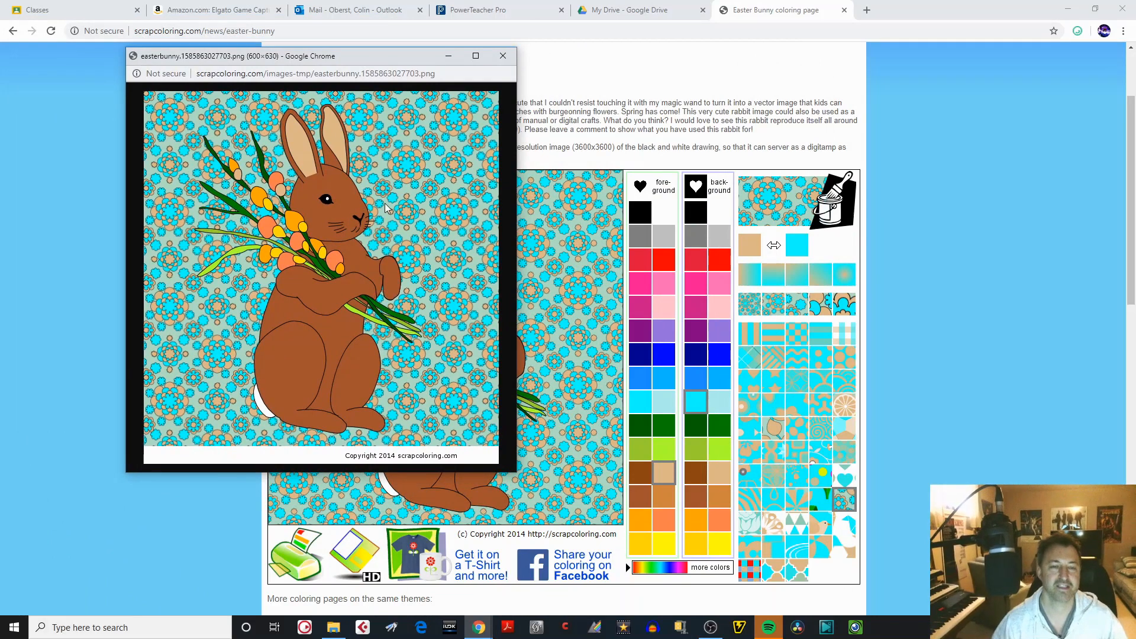
pyautogui.moveTo(391, 58); pyautogui.dragTo(358, 70)
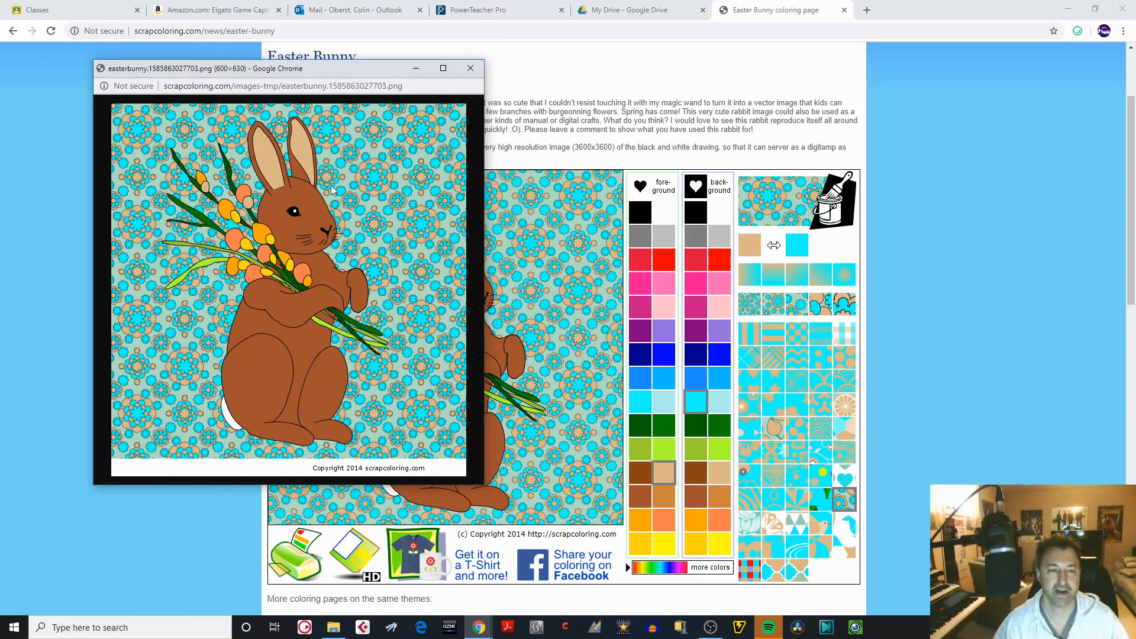
# Start saving the generated bunny image to disk, choosing the Grade 1 coloring pages folder as the destination
pyautogui.rightClick(305, 205)
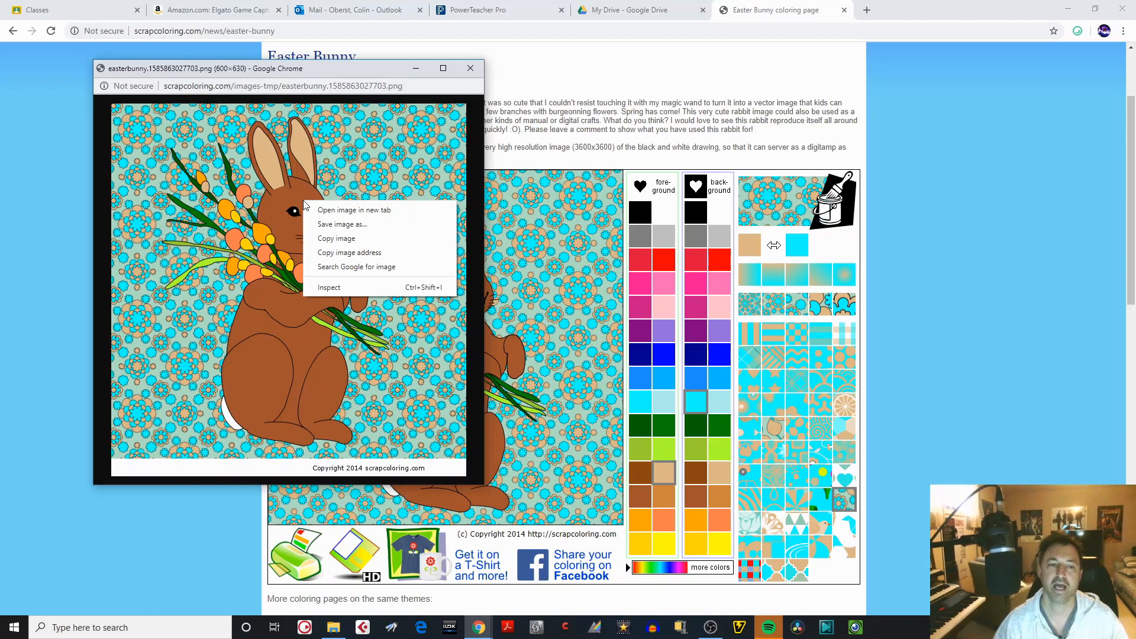
pyautogui.click(343, 227)
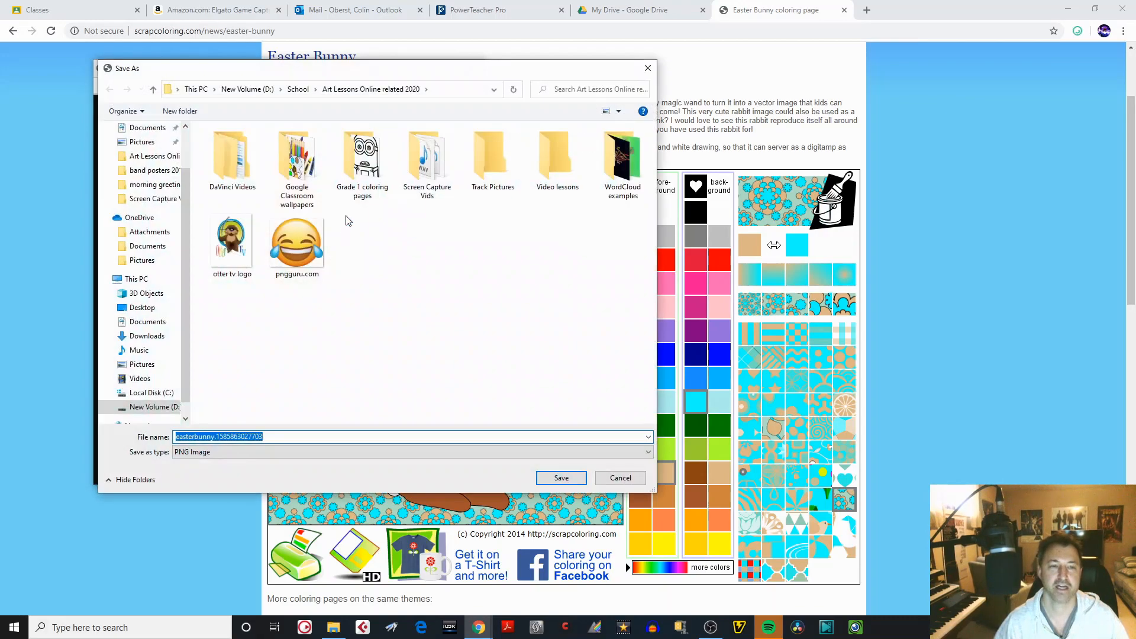
pyautogui.moveTo(385, 74); pyautogui.dragTo(615, 71)
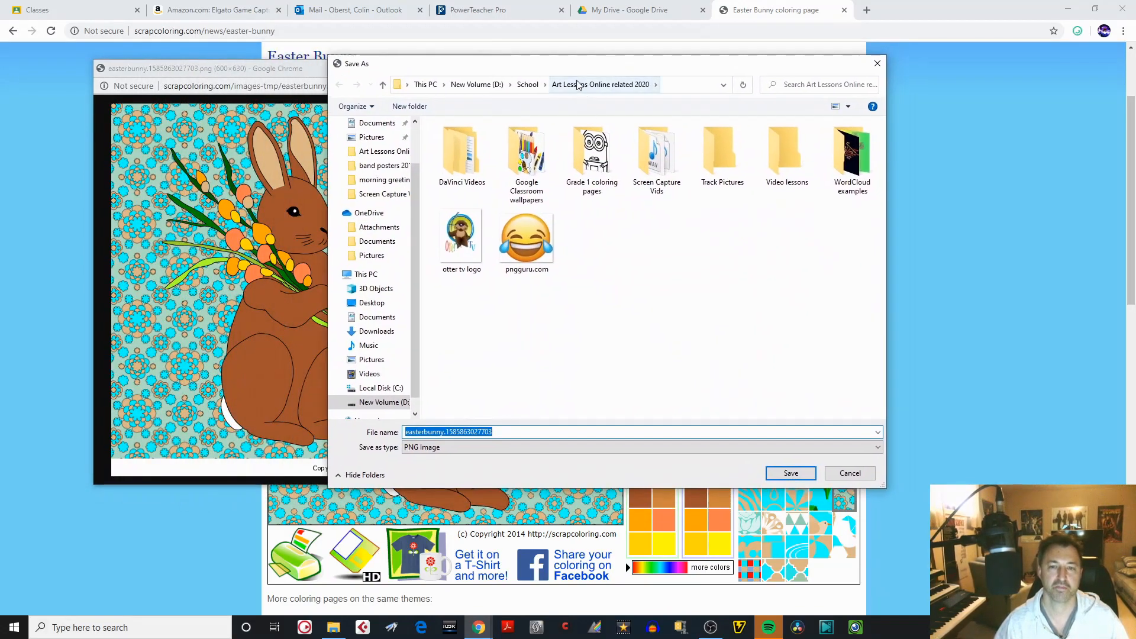
pyautogui.doubleClick(594, 166)
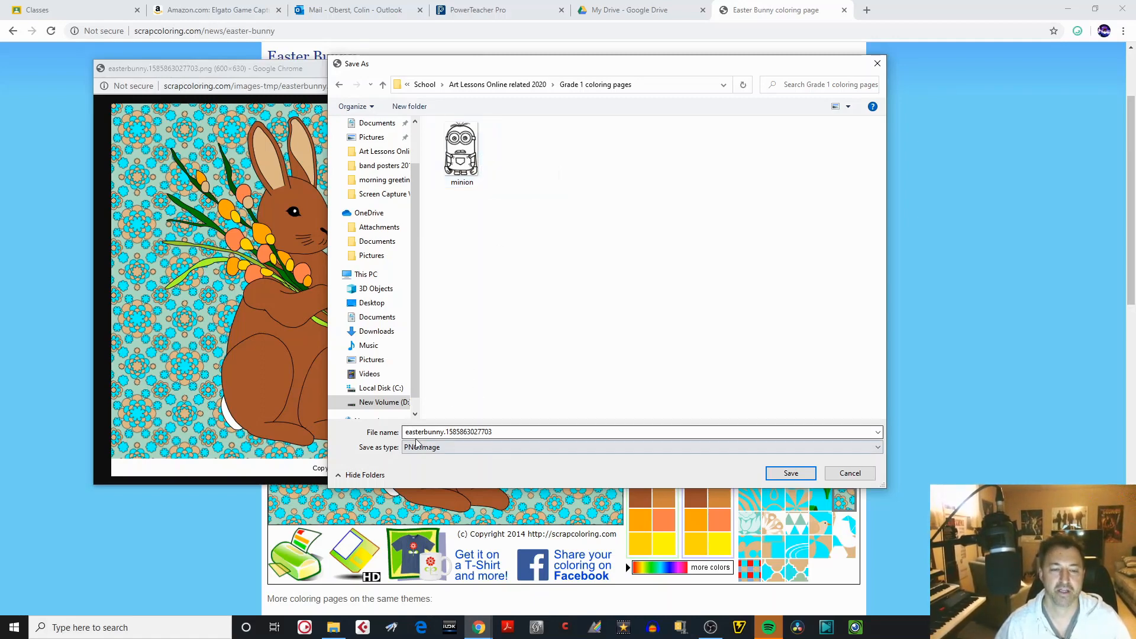
# Name the image file "easter bunny for lesson" and save it as a PNG image
pyautogui.doubleClick(459, 432)
pyautogui.click(489, 432)
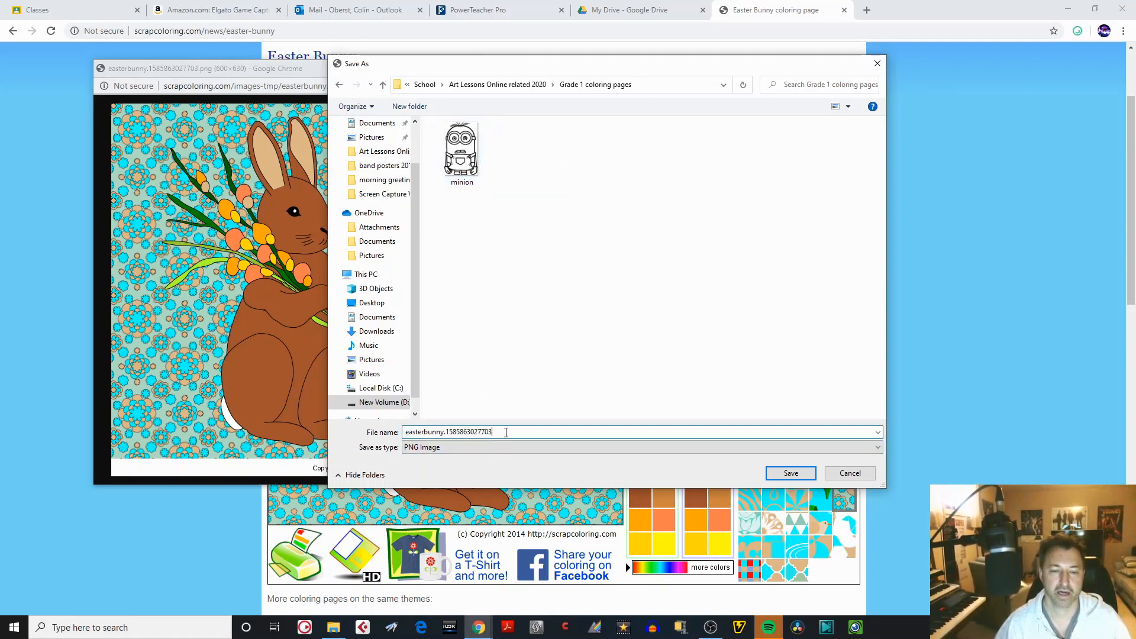
pyautogui.press('BackSpace')
pyautogui.press('BackSpace')
pyautogui.press('BackSpace')
pyautogui.press('BackSpace')
pyautogui.press('BackSpace')
pyautogui.press('BackSpace')
pyautogui.press('BackSpace')
pyautogui.press('BackSpace')
pyautogui.press('BackSpace')
pyautogui.press('BackSpace')
pyautogui.press('BackSpace')
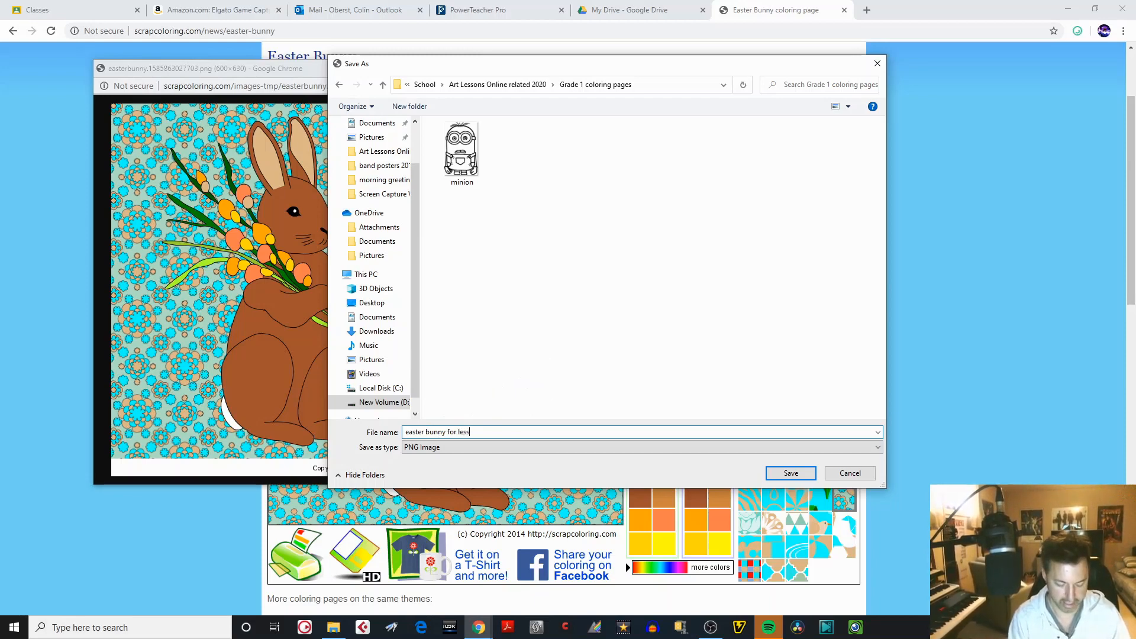
pyautogui.click(793, 474)
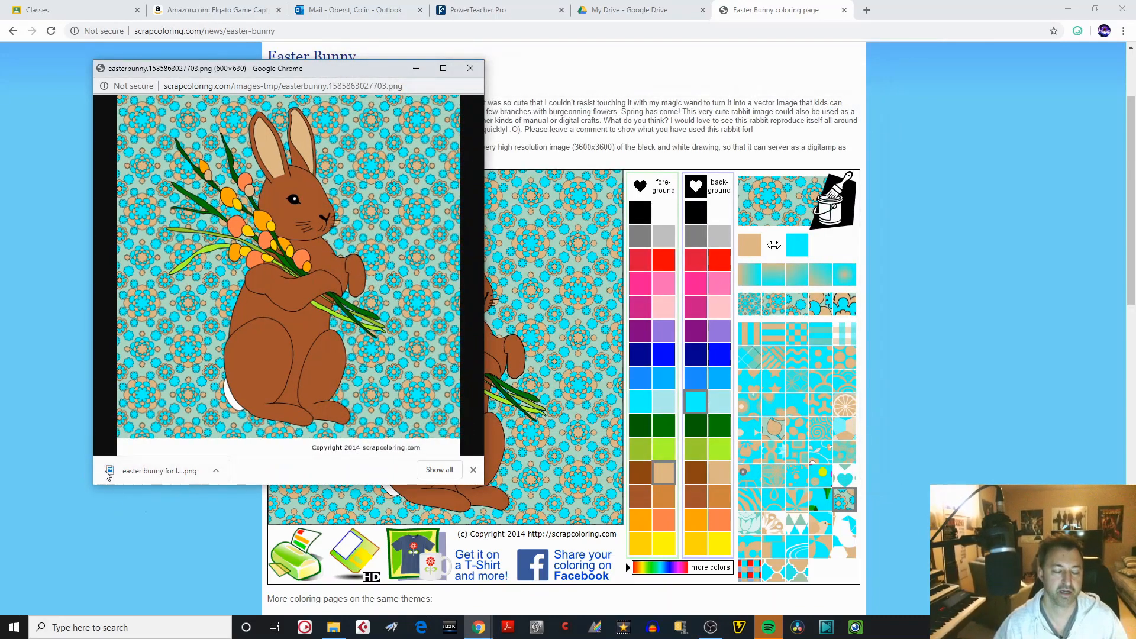
# Open the saved bunny picture in Photos, view it enlarged, and close both Photos and the generated image window
pyautogui.click(217, 471)
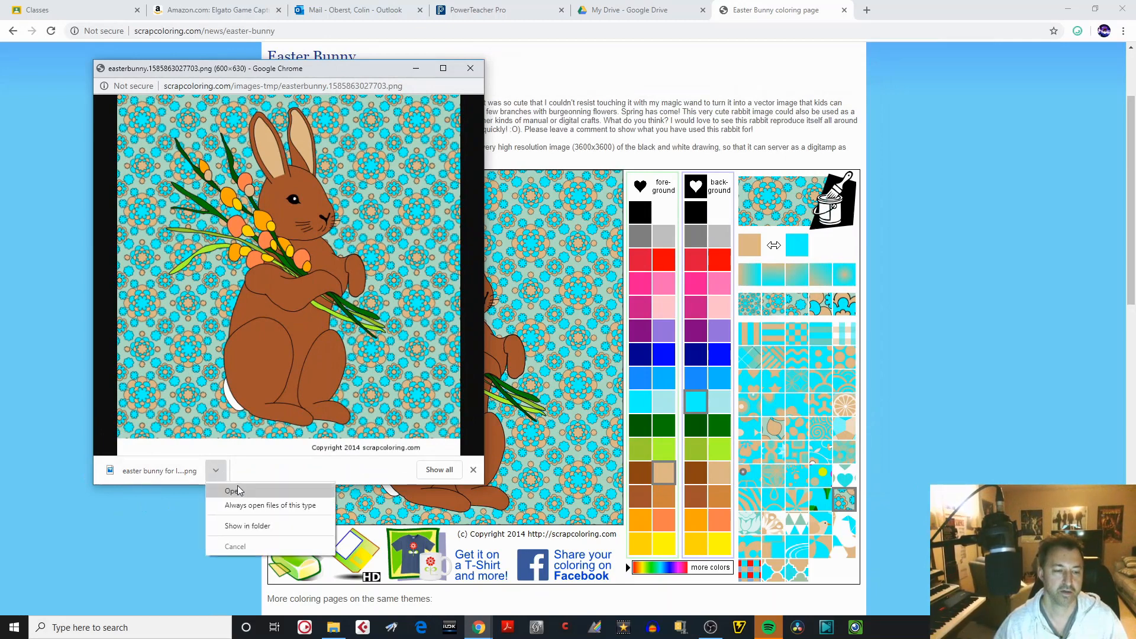
pyautogui.moveTo(336, 634)
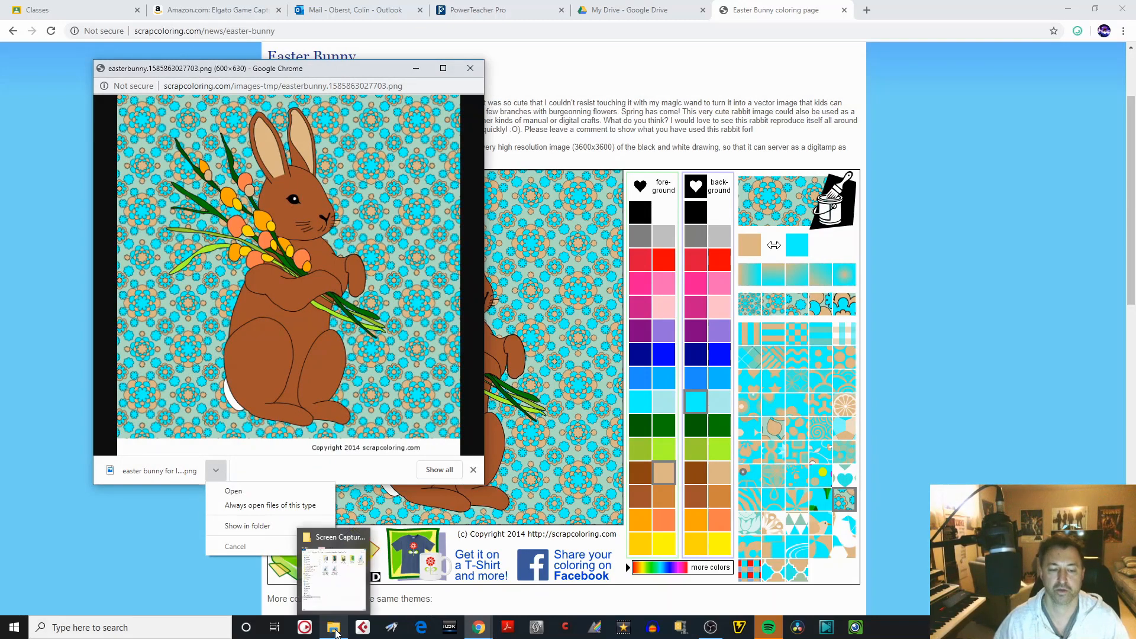
pyautogui.click(240, 491)
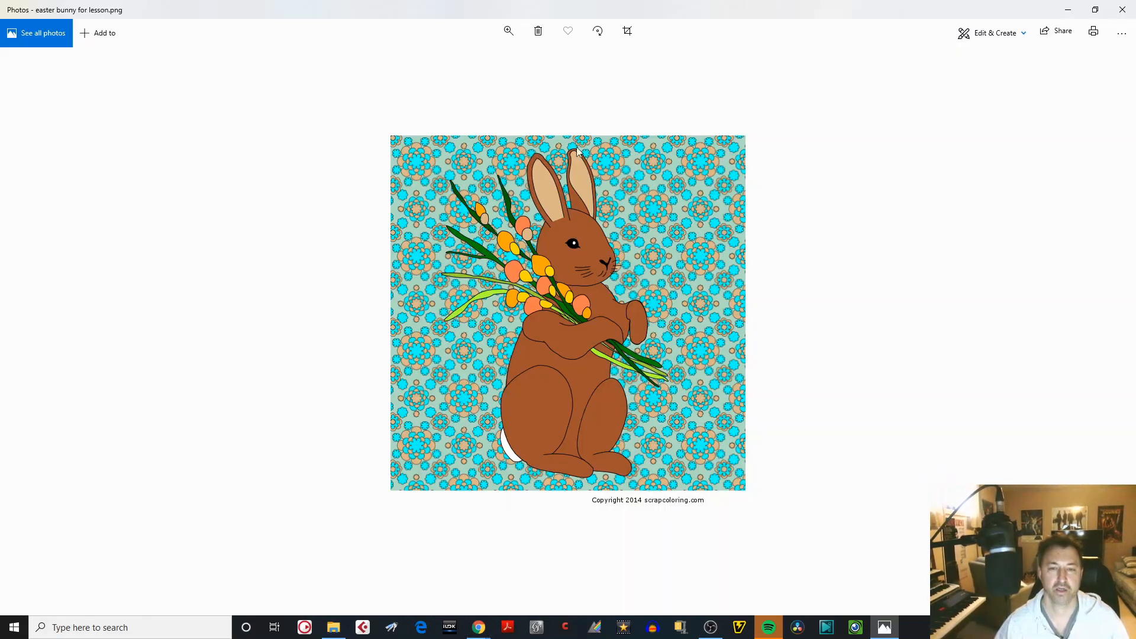
pyautogui.click(508, 31)
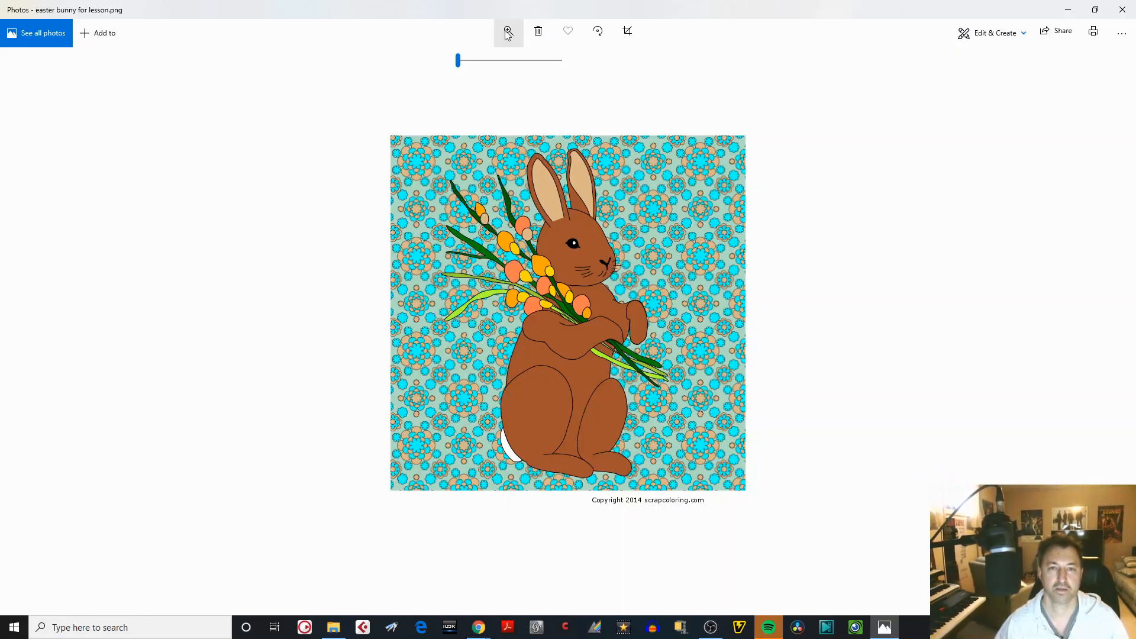
pyautogui.moveTo(459, 61); pyautogui.dragTo(473, 60)
pyautogui.moveTo(656, 193); pyautogui.dragTo(651, 223)
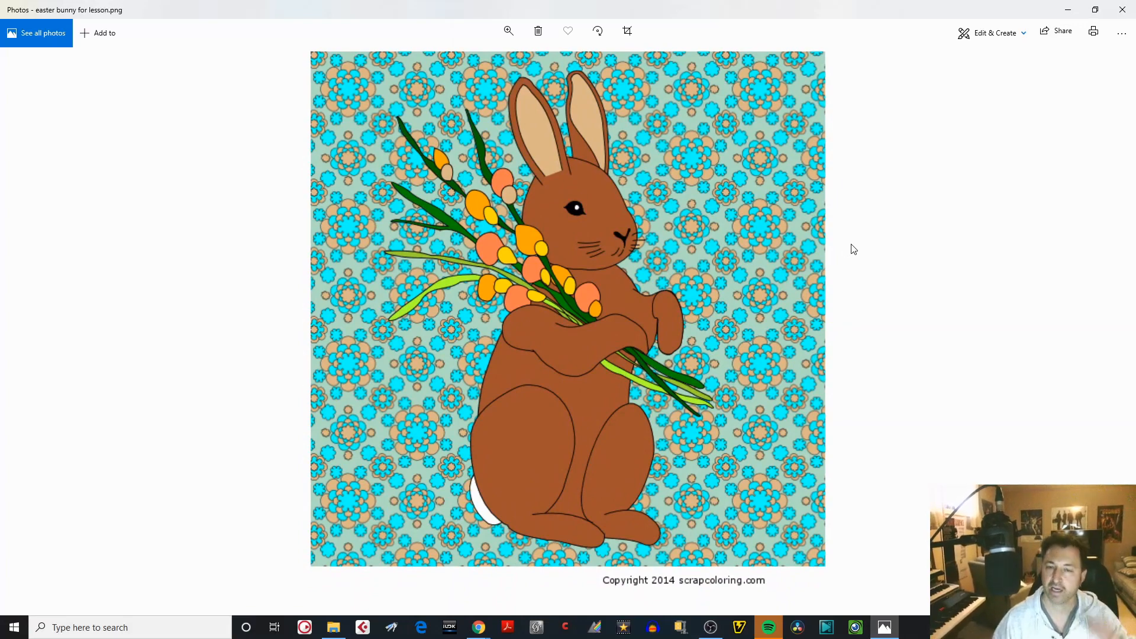
pyautogui.click(1129, 9)
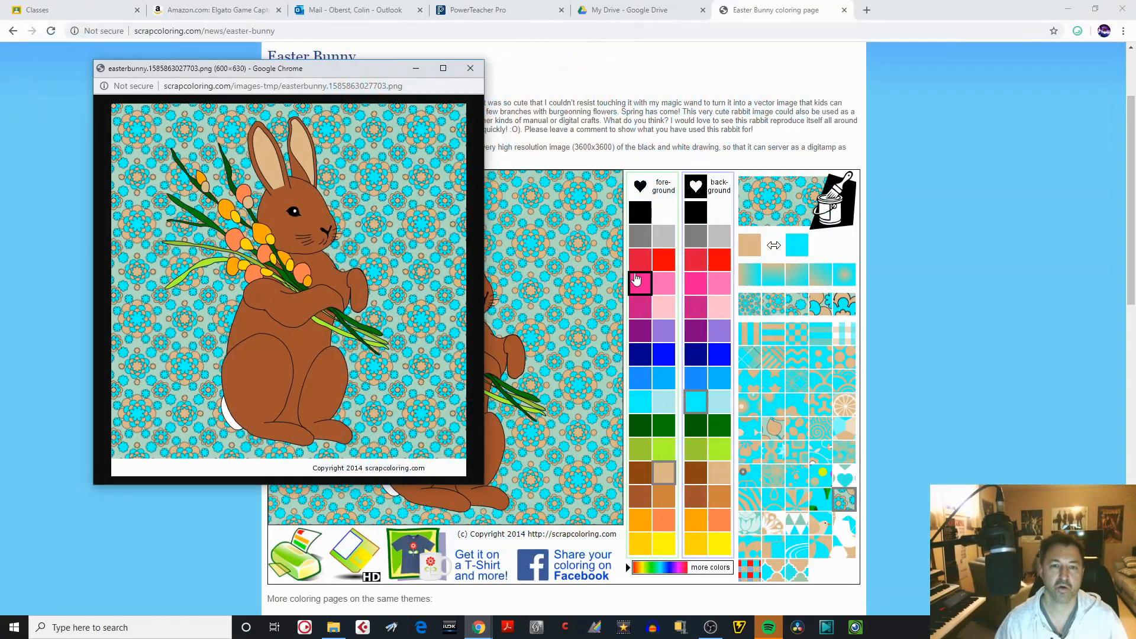
pyautogui.click(470, 69)
# Look at the site's selection of Fairy Tales coloring pages
pyautogui.moveTo(1132, 269); pyautogui.dragTo(1132, 225)
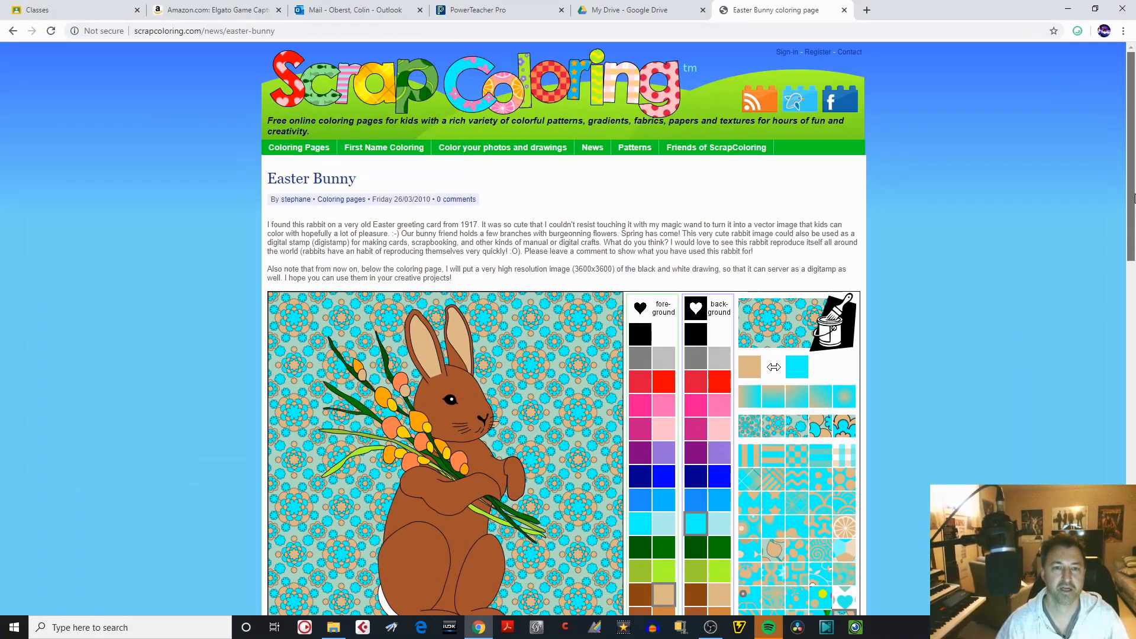
pyautogui.moveTo(304, 157)
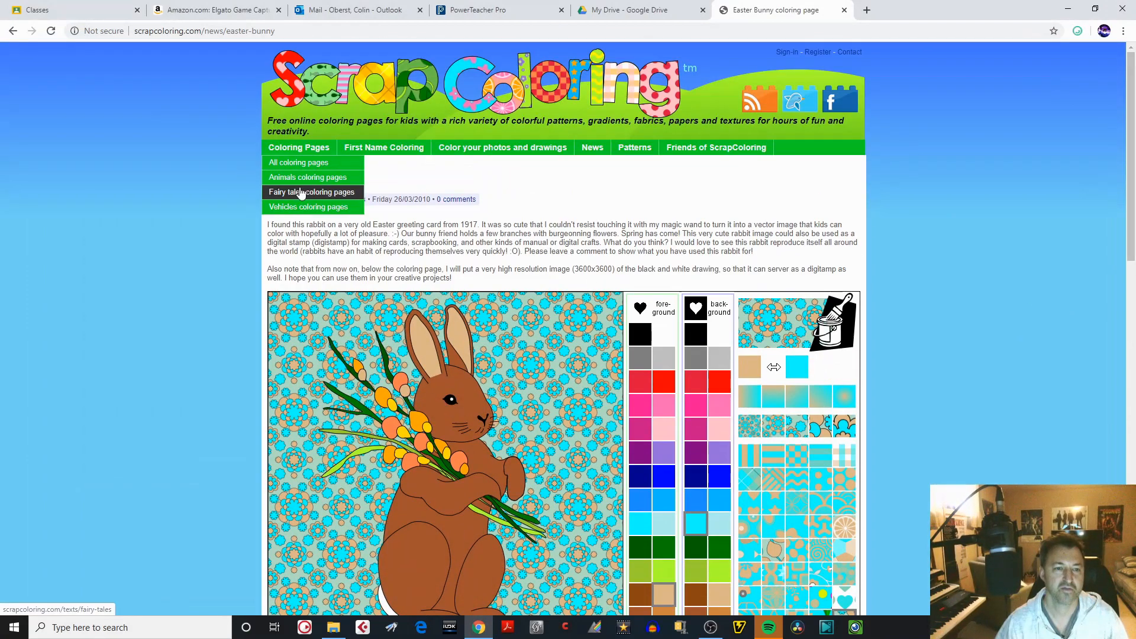
pyautogui.click(301, 190)
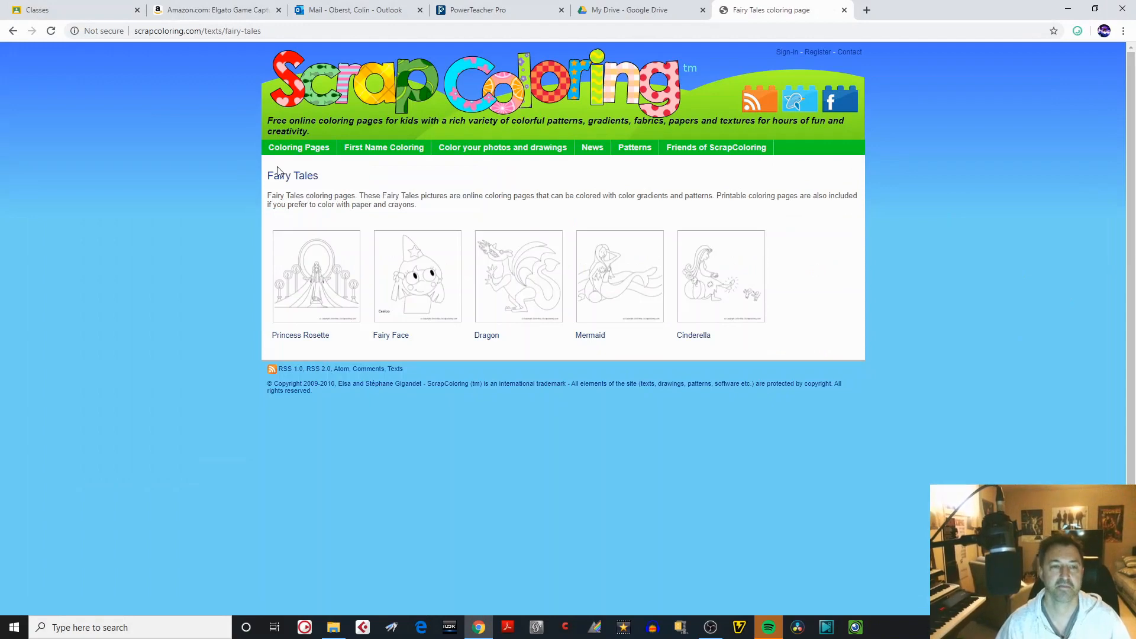
# Look at the site's selection of Vehicles coloring pages, and minimize the browser
pyautogui.moveTo(296, 149)
pyautogui.click(301, 192)
pyautogui.click(297, 210)
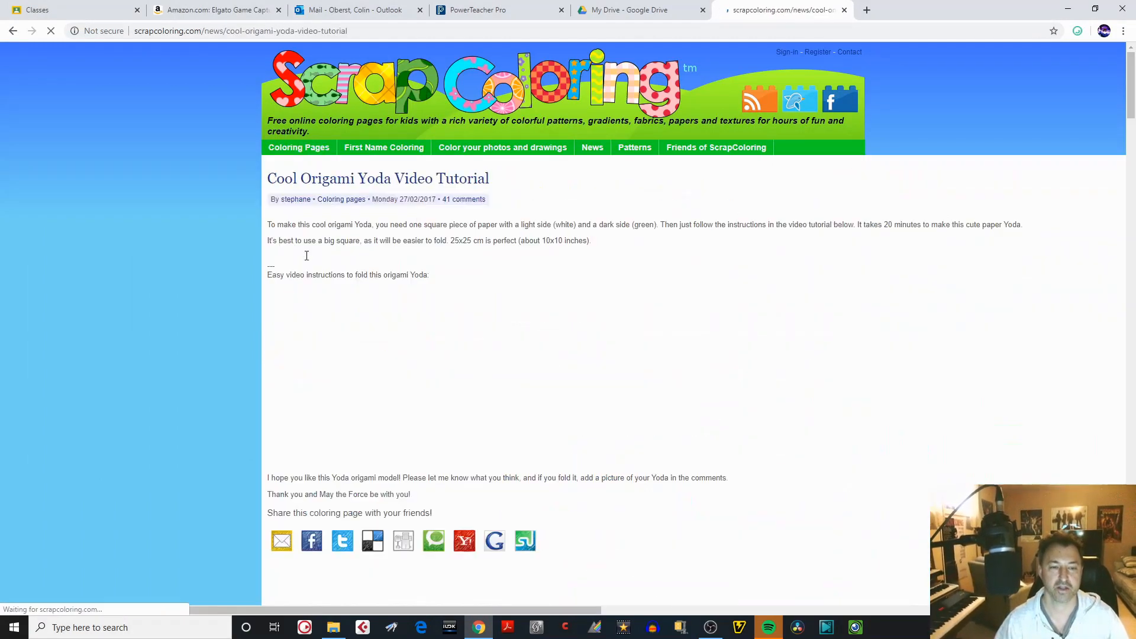
pyautogui.moveTo(299, 149)
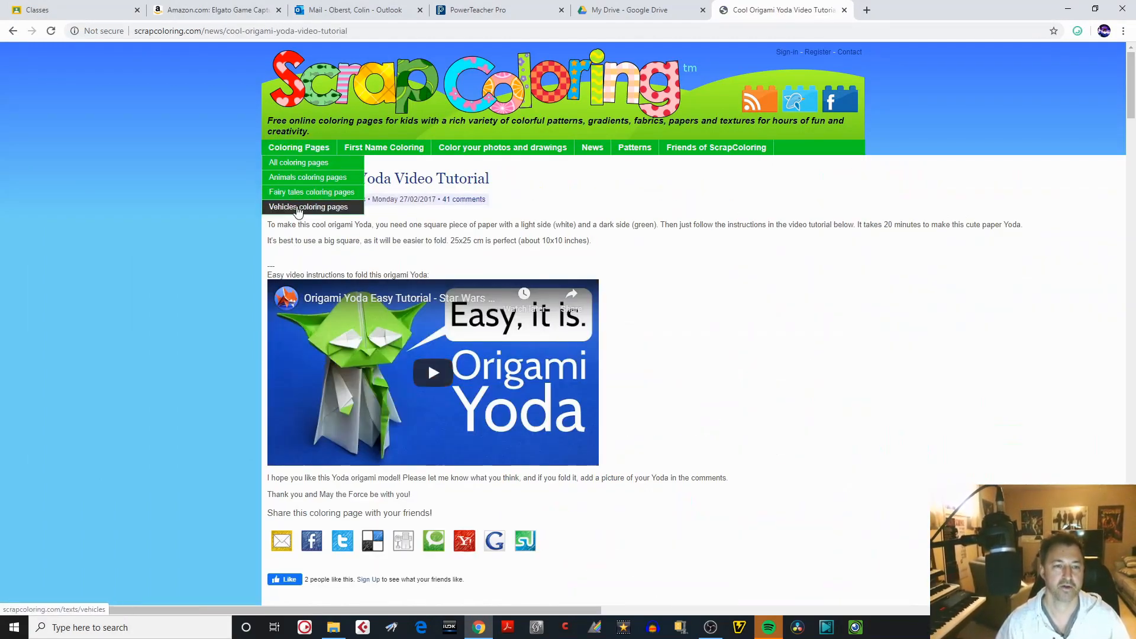
pyautogui.click(298, 209)
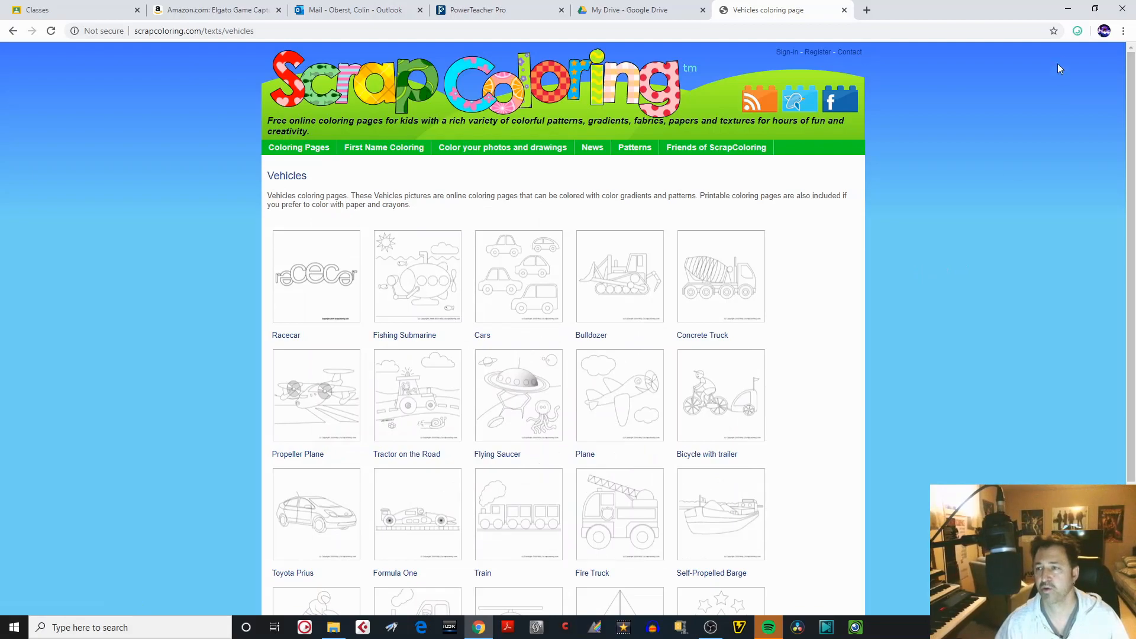
pyautogui.click(1068, 10)
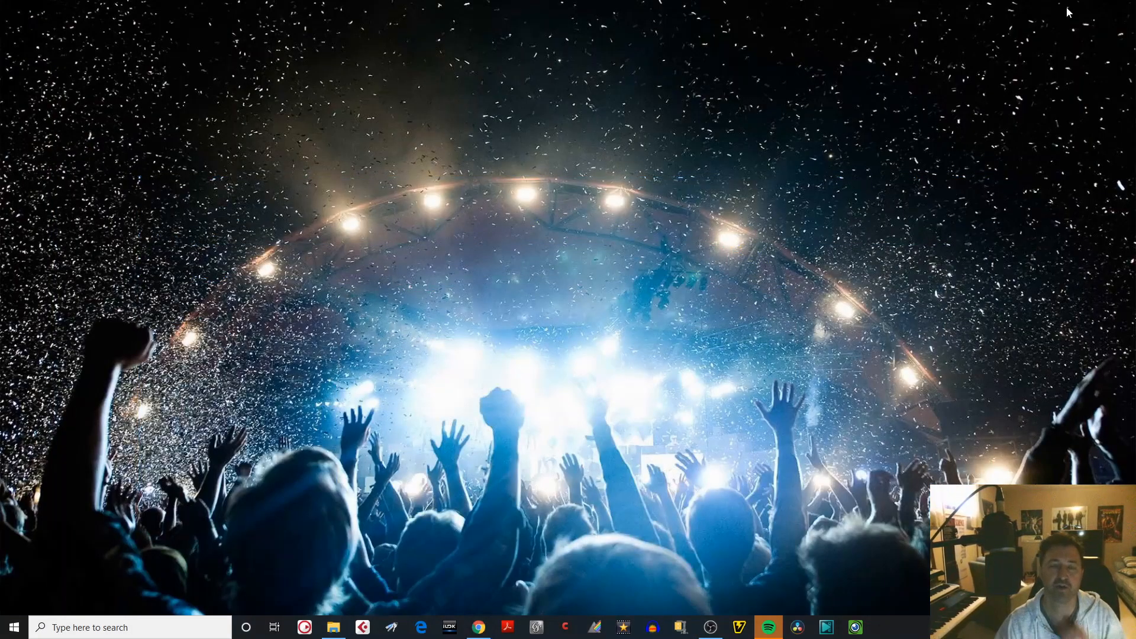